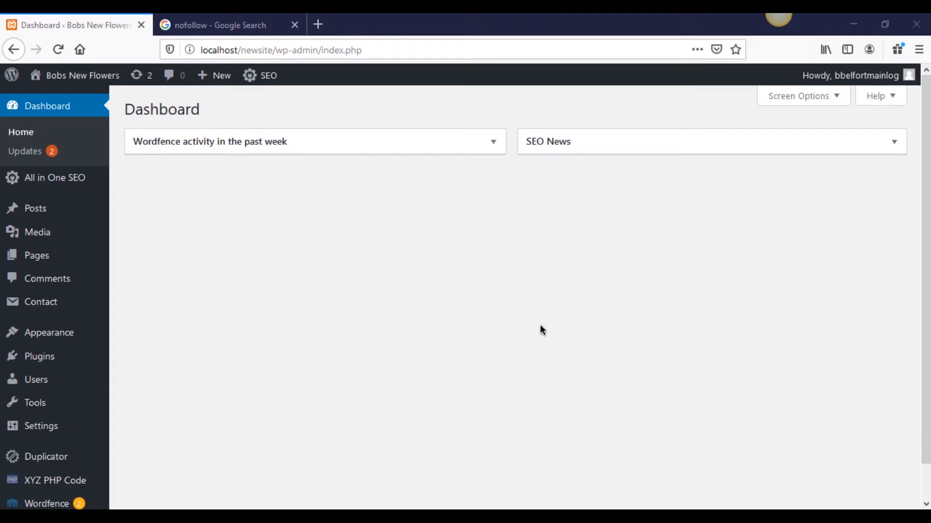
Step: Open the general settings of the All in One SEO plugin
{"action": "mouse_move", "coordinate": [86, 183]}
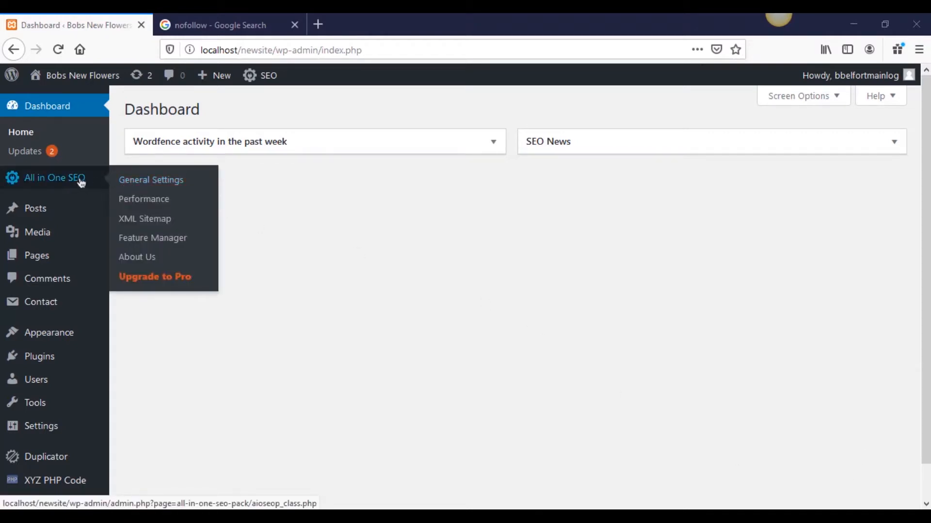
{"action": "left_click", "coordinate": [144, 185]}
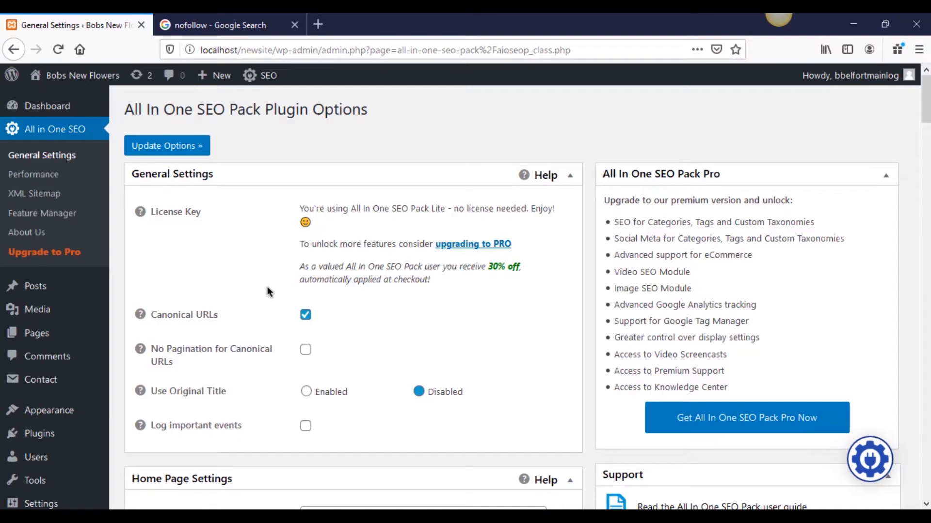
{"action": "scroll", "coordinate": [265, 289], "scroll_direction": "down", "scroll_amount": 2}
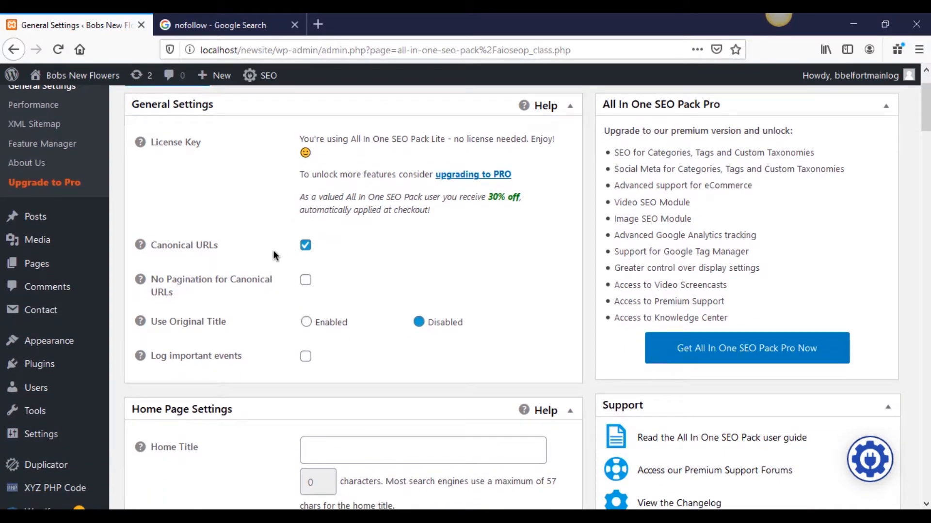
Step: Examine the Canonical URLs, No Pagination for Canonical URLs, Use Original Title and Log important events options, including their help notes
{"action": "mouse_move", "coordinate": [139, 249]}
{"action": "scroll", "coordinate": [382, 241], "scroll_direction": "down", "scroll_amount": 2}
{"action": "scroll", "coordinate": [382, 241], "scroll_direction": "down", "scroll_amount": 2}
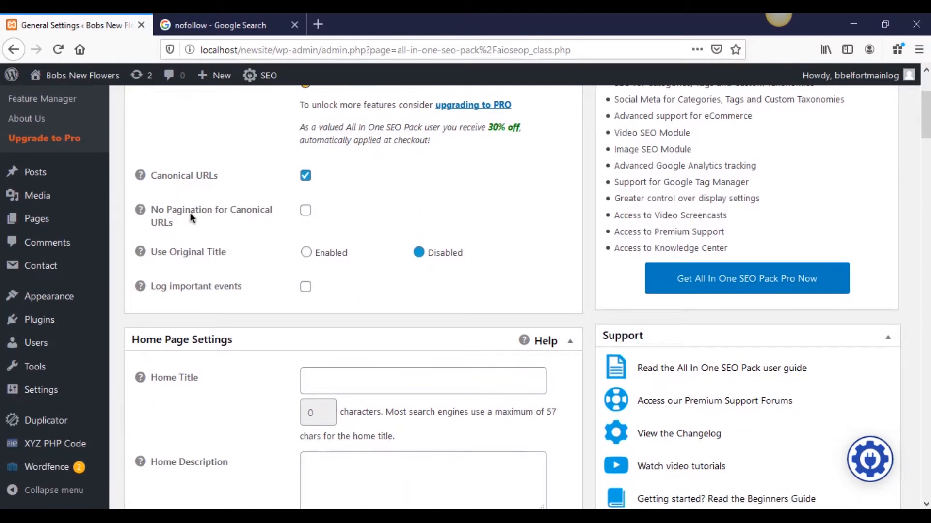
{"action": "mouse_move", "coordinate": [146, 211]}
{"action": "scroll", "coordinate": [352, 329], "scroll_direction": "down", "scroll_amount": 3}
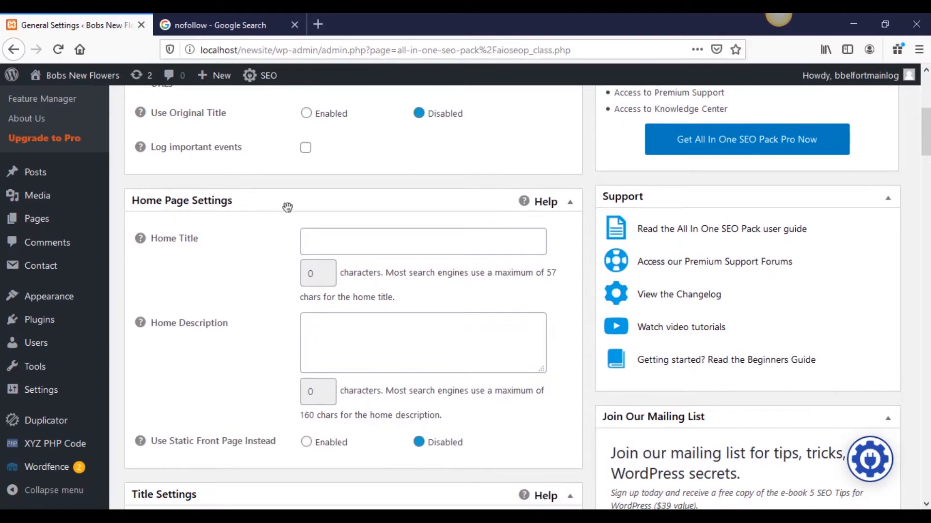
{"action": "scroll", "coordinate": [287, 206], "scroll_direction": "up", "scroll_amount": 2}
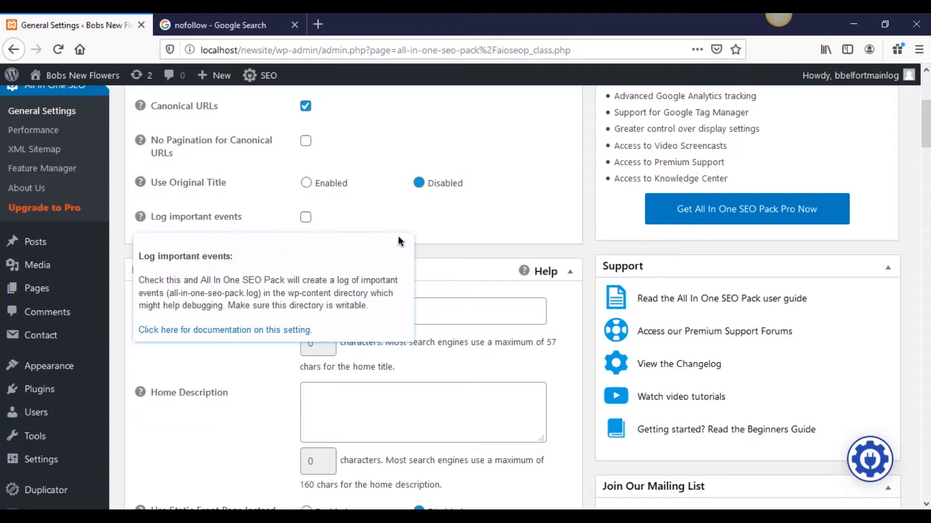
{"action": "scroll", "coordinate": [354, 220], "scroll_direction": "down", "scroll_amount": 1}
{"action": "scroll", "coordinate": [353, 221], "scroll_direction": "down", "scroll_amount": 4}
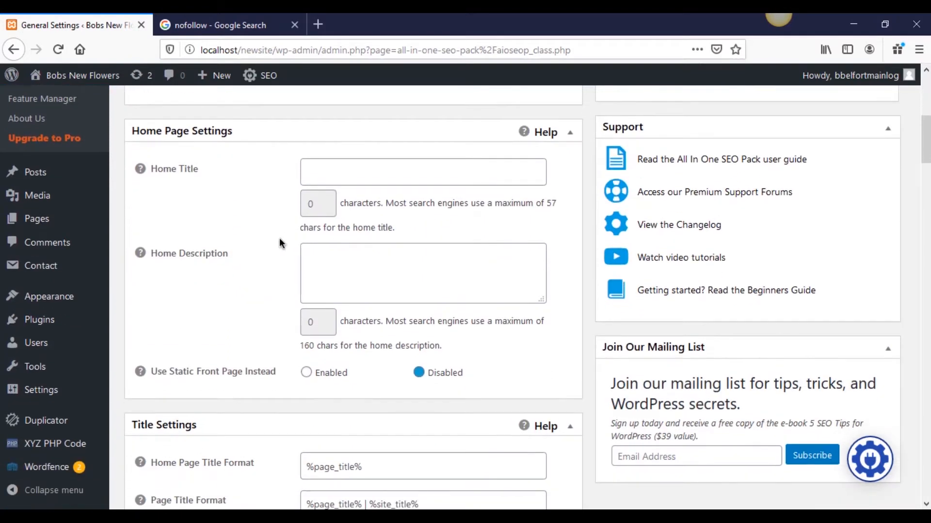
Step: Open the list of all site pages in a separate browser tab while keeping the plugin's Home Page Settings in view
{"action": "middle_click", "coordinate": [137, 218]}
{"action": "scroll", "coordinate": [271, 262], "scroll_direction": "up", "scroll_amount": 9}
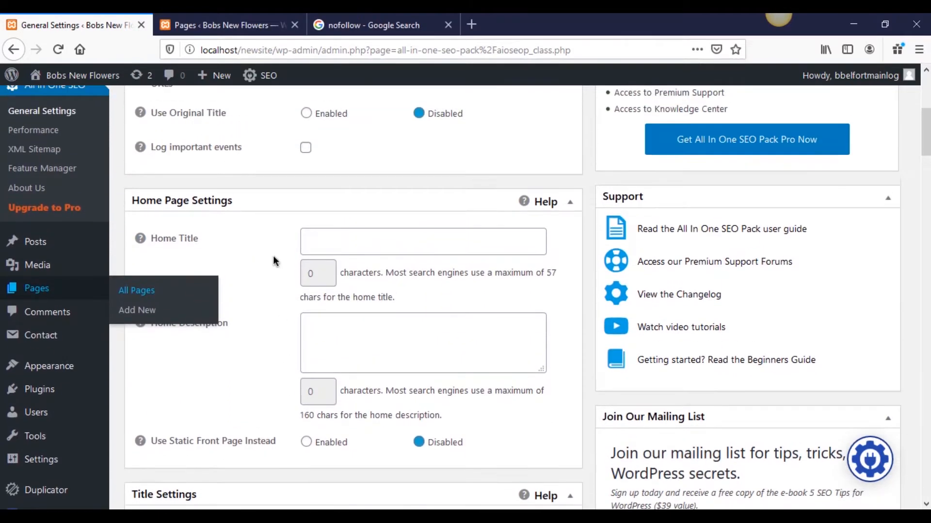
{"action": "scroll", "coordinate": [273, 257], "scroll_direction": "down", "scroll_amount": 7}
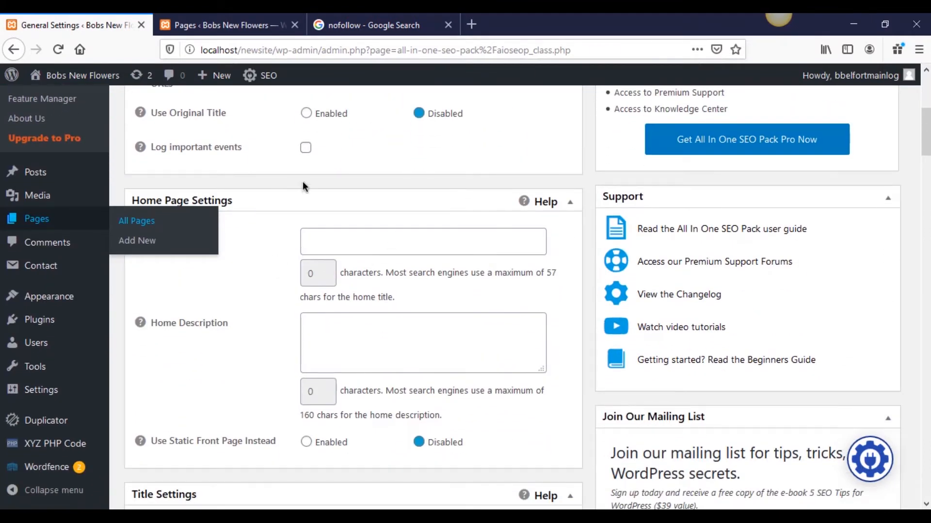
{"action": "scroll", "coordinate": [277, 266], "scroll_direction": "down", "scroll_amount": 2}
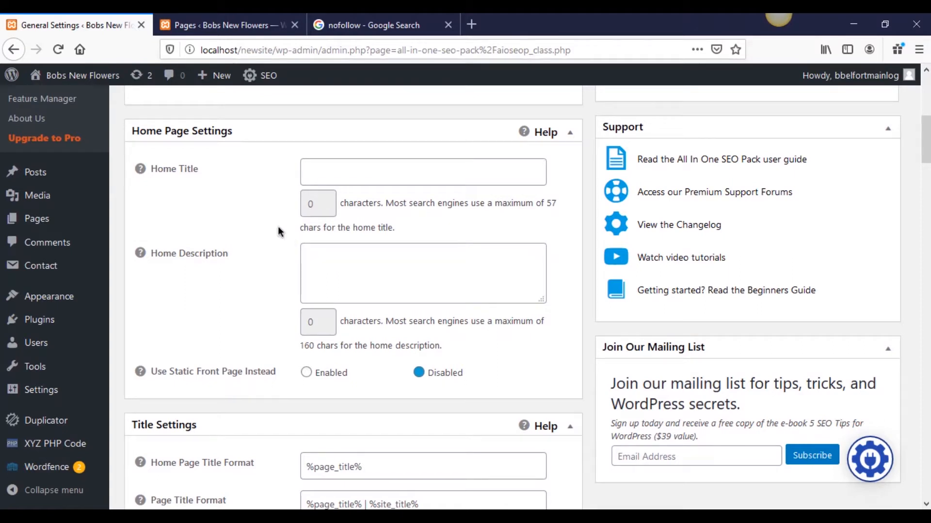
Step: Open the WordPress General Settings in a new browser tab and switch to it
{"action": "mouse_move", "coordinate": [92, 403]}
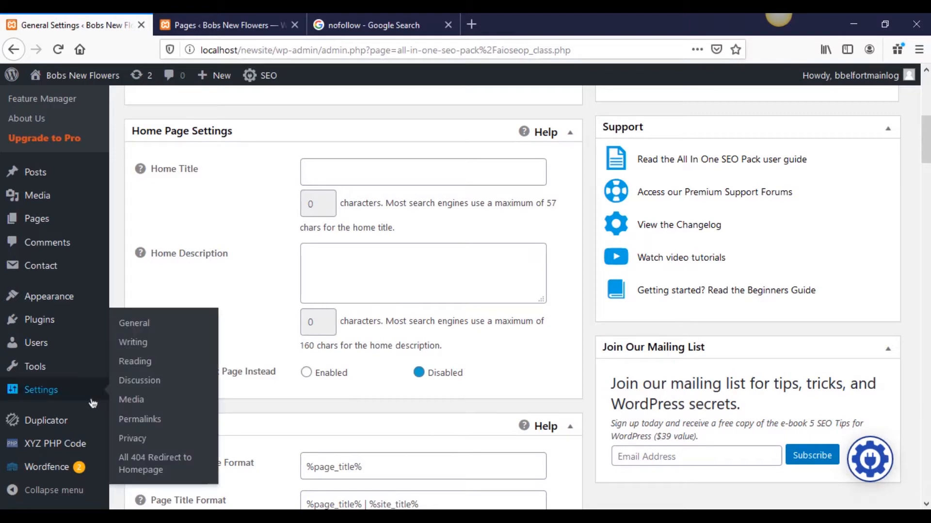
{"action": "right_click", "coordinate": [138, 330]}
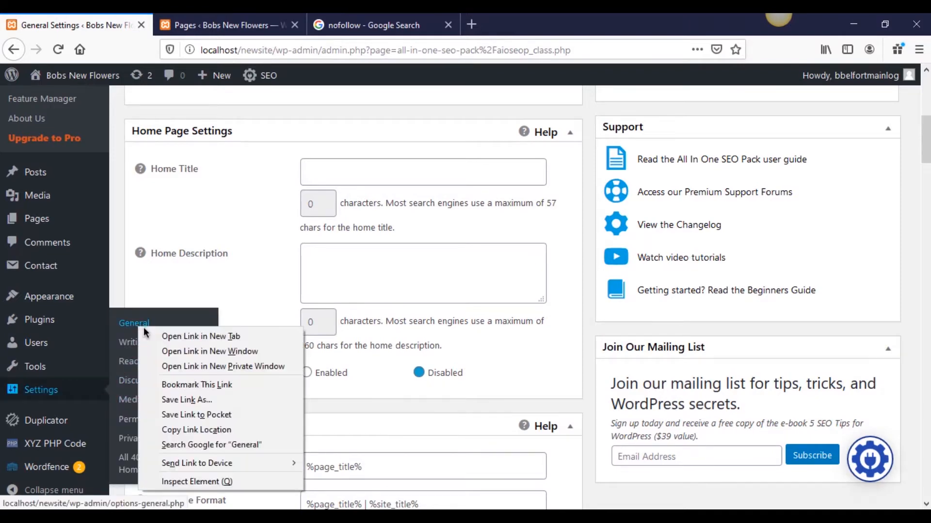
{"action": "left_click", "coordinate": [155, 335]}
{"action": "left_click", "coordinate": [239, 27]}
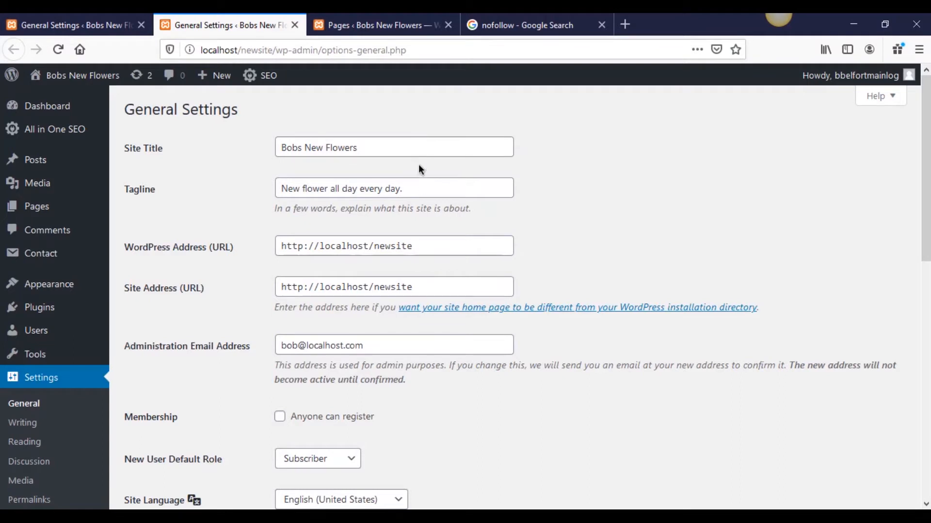
Step: Compare the front page entry in the pages list and the site title and tagline with the plugin's Home Page Settings
{"action": "left_click", "coordinate": [339, 30]}
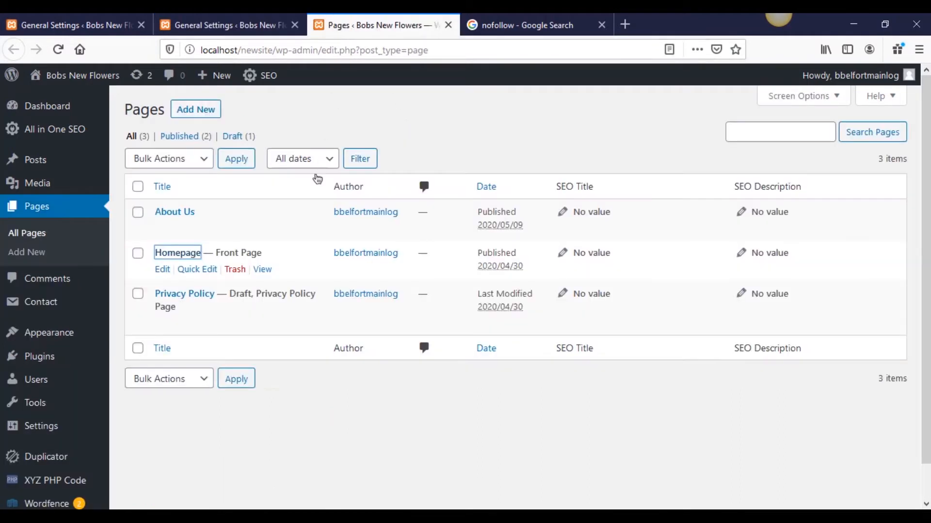
{"action": "left_click", "coordinate": [297, 259]}
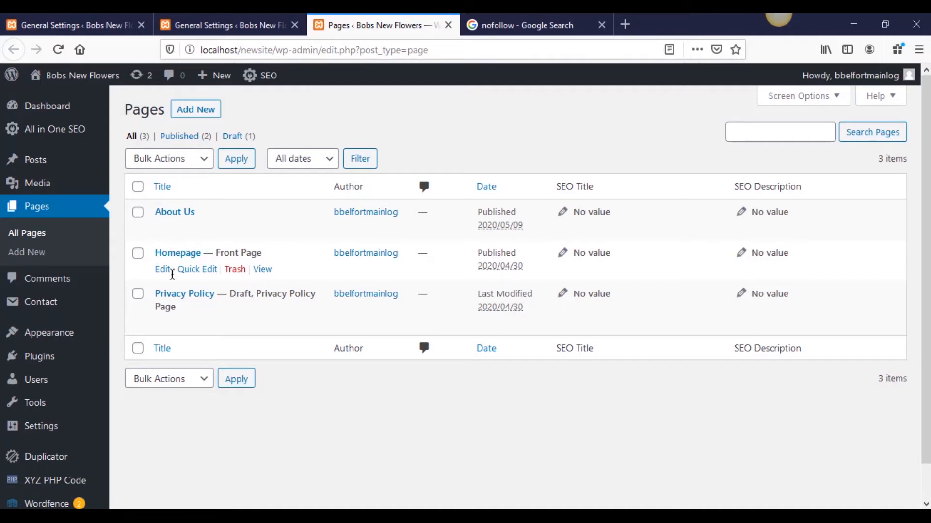
{"action": "mouse_move", "coordinate": [104, 427]}
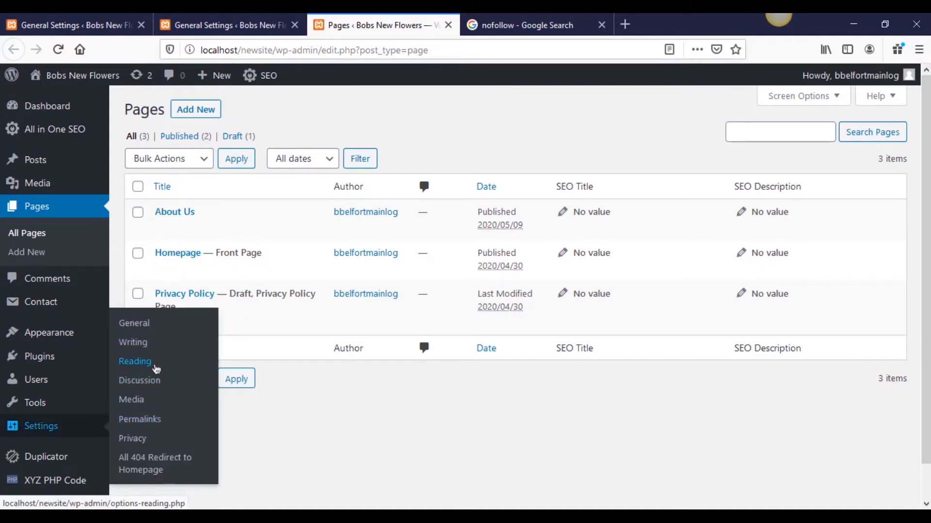
{"action": "left_click", "coordinate": [272, 25]}
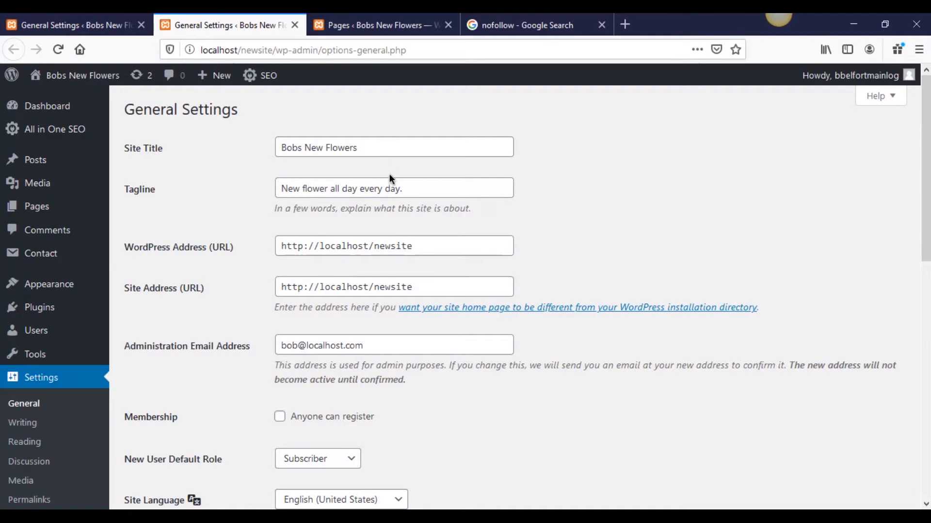
{"action": "left_click", "coordinate": [78, 25]}
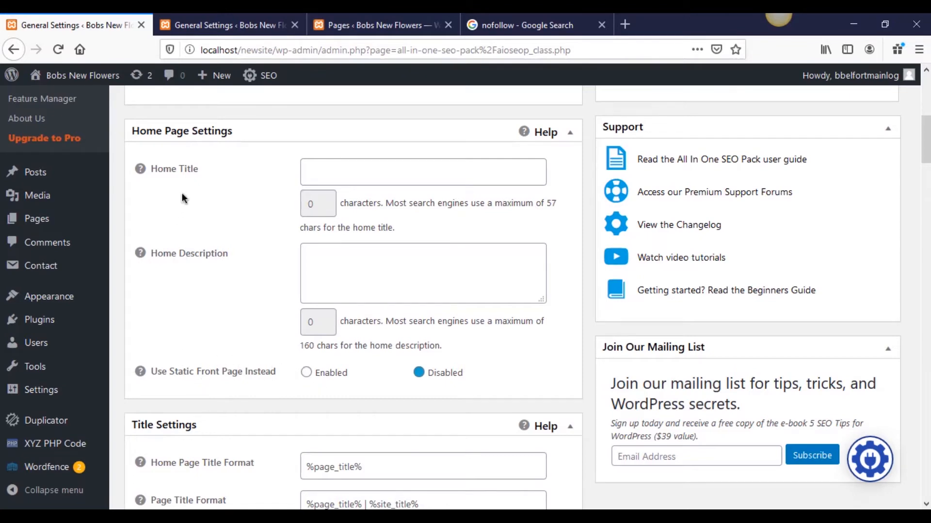
{"action": "left_click", "coordinate": [283, 25]}
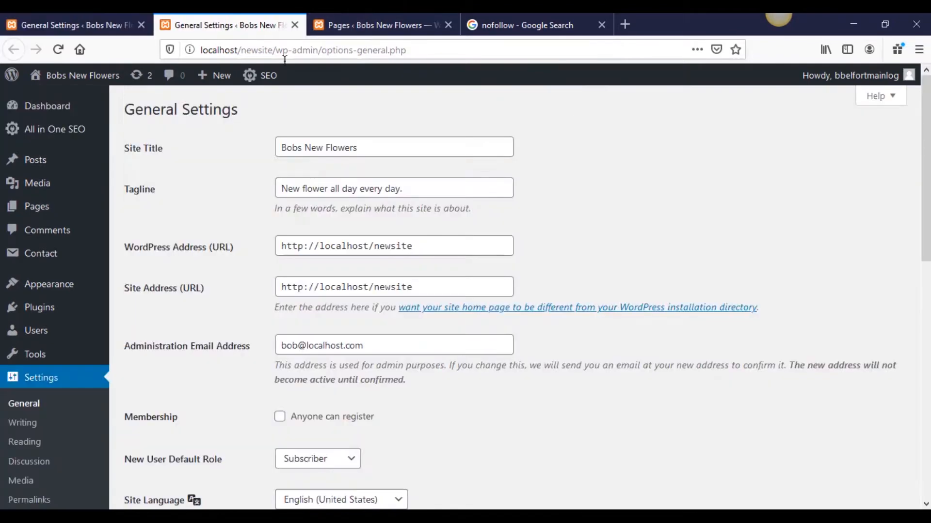
{"action": "left_click", "coordinate": [79, 25]}
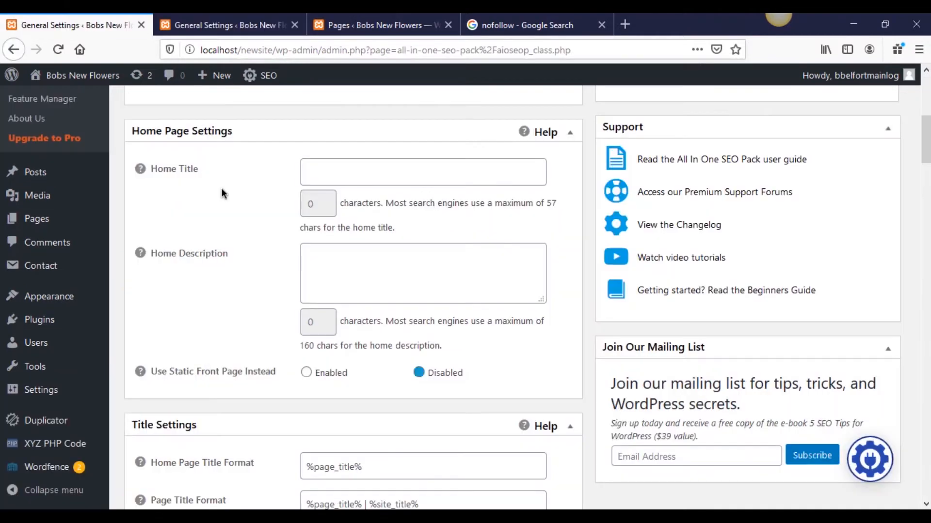
Step: Set the Home Title in the plugin's Home Page Settings to "Bobs New Flowers Shop"
{"action": "left_click", "coordinate": [388, 261]}
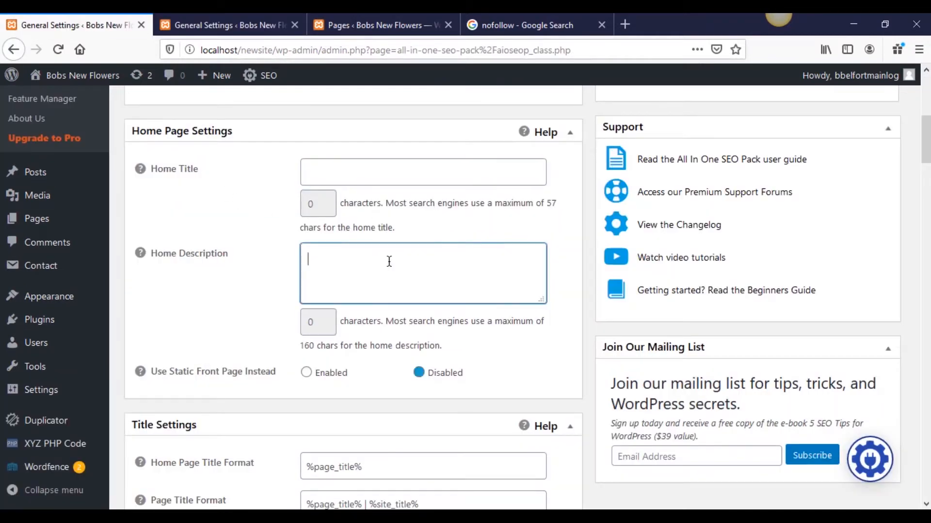
{"action": "left_click", "coordinate": [294, 298]}
{"action": "left_click", "coordinate": [377, 165]}
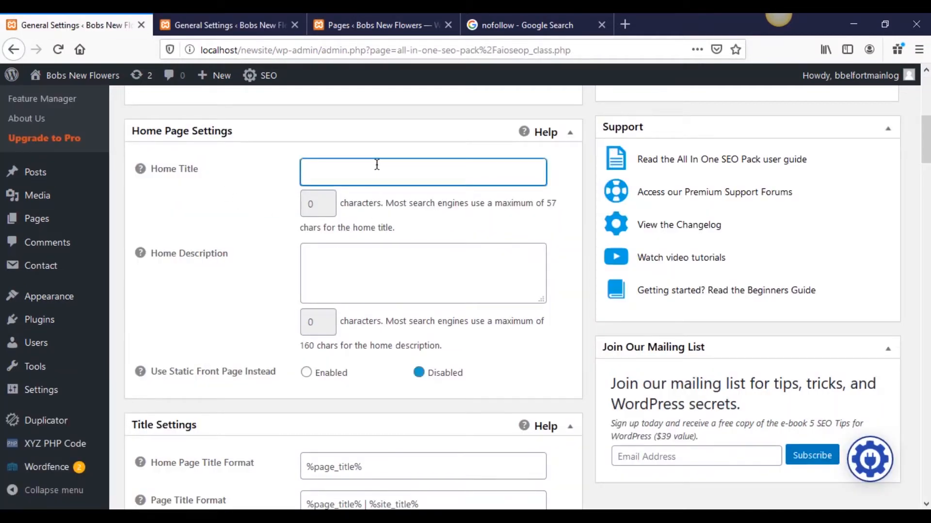
{"action": "type", "text": "Bobs New Flowers Shop"}
Step: Enter the Home Description "Bobs flowers is the greatest flower shop in all of Chicago."
{"action": "key", "text": "Tab"}
{"action": "key", "text": "Tab"}
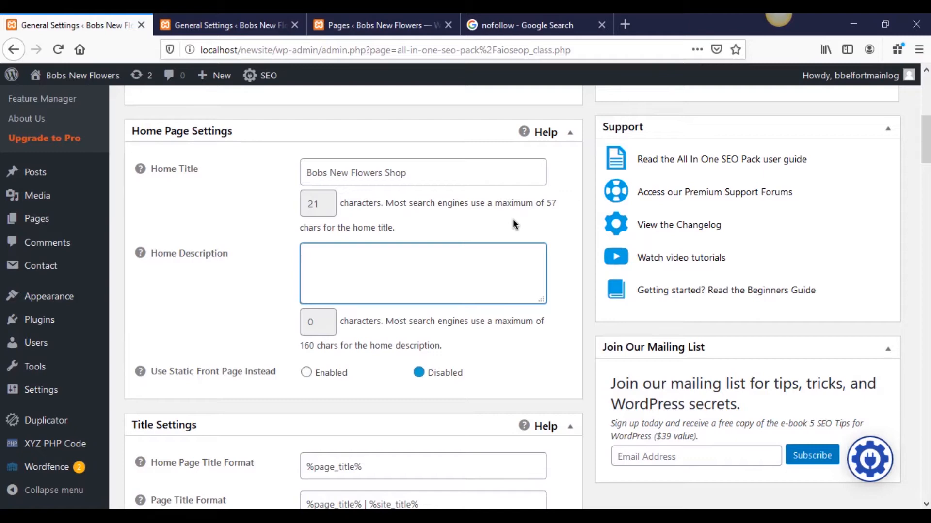
{"action": "type", "text": "Bobs flowers is the greatest flower sh"}
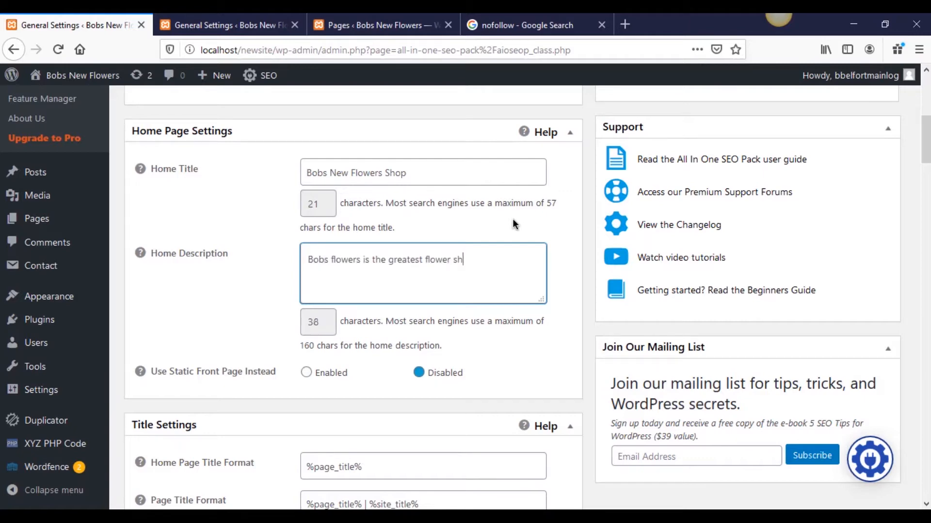
{"action": "type", "text": "op in all of Chicago."}
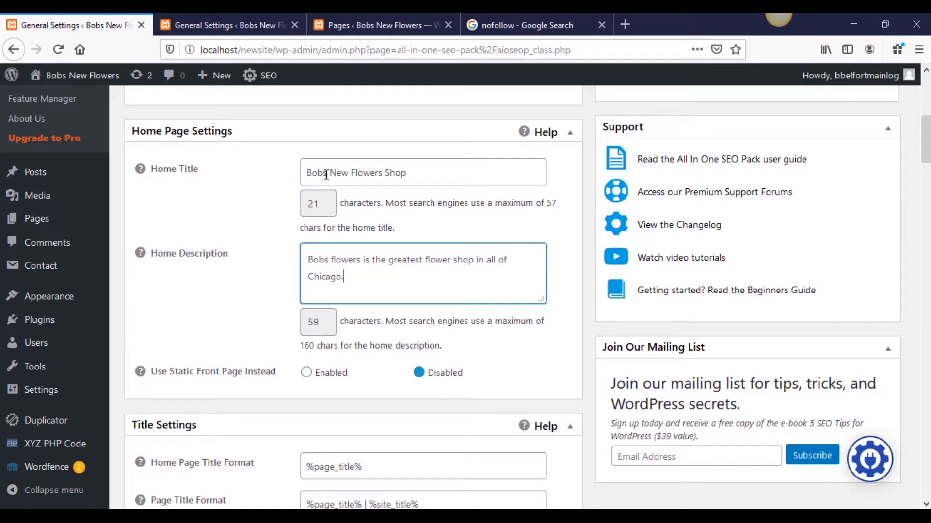
{"action": "left_click", "coordinate": [569, 215]}
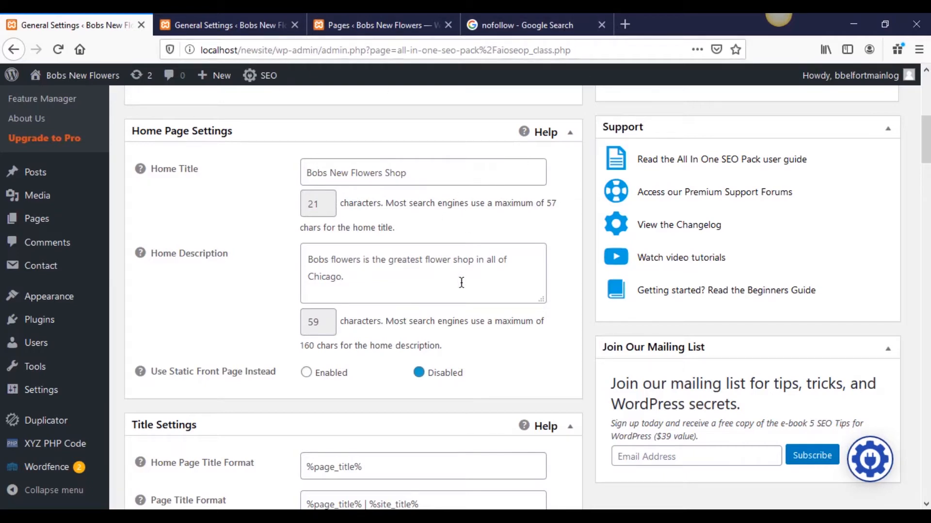
Step: Review the Use Static Front Page Instead option and the title formats in the plugin's Title Settings
{"action": "scroll", "coordinate": [97, 295], "scroll_direction": "down", "scroll_amount": 2}
{"action": "scroll", "coordinate": [97, 294], "scroll_direction": "up", "scroll_amount": 1}
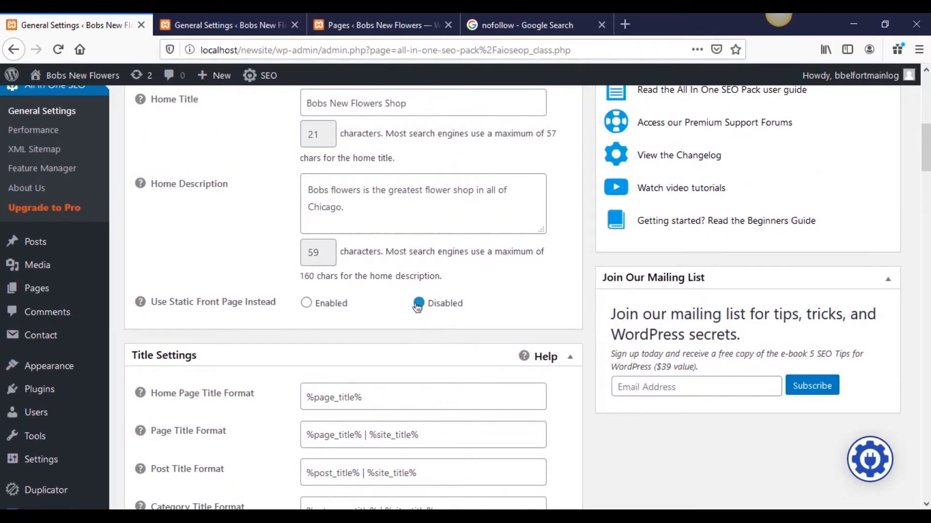
{"action": "scroll", "coordinate": [364, 335], "scroll_direction": "down", "scroll_amount": 4}
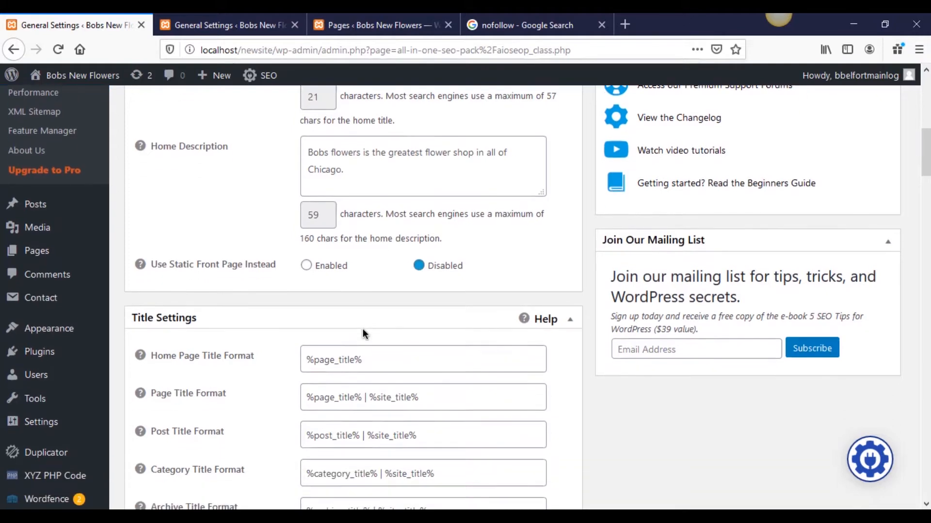
{"action": "scroll", "coordinate": [280, 307], "scroll_direction": "down", "scroll_amount": 3}
{"action": "scroll", "coordinate": [284, 277], "scroll_direction": "up", "scroll_amount": 2}
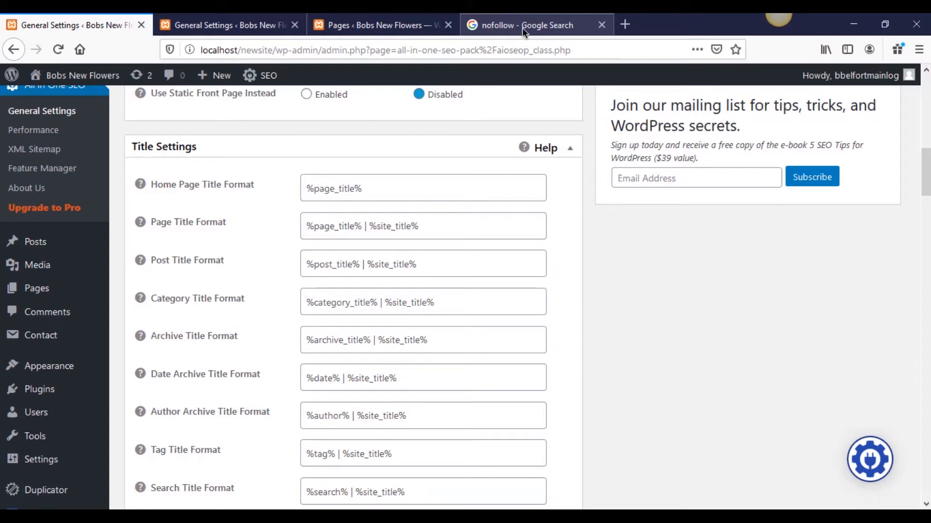
Step: Open the live Bobs New Flowers site in a new browser tab and place that tab after the Pages one
{"action": "mouse_move", "coordinate": [83, 76]}
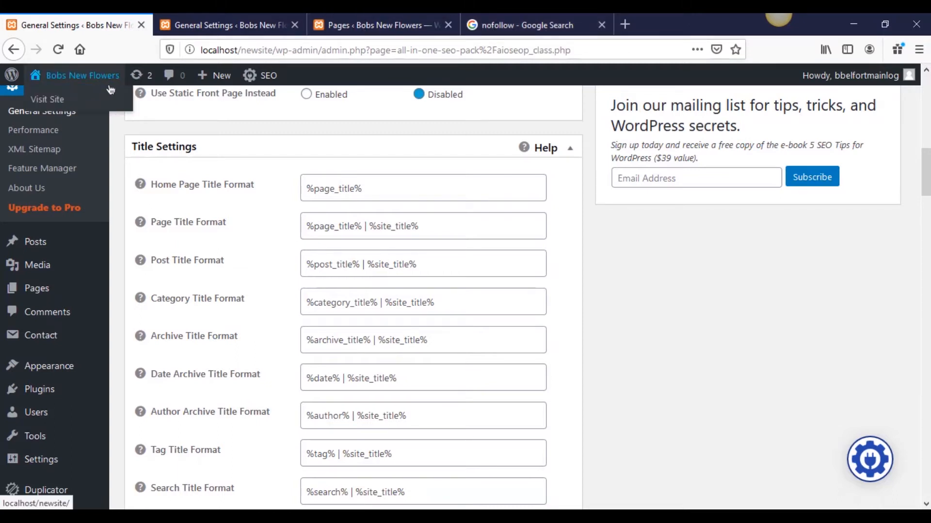
{"action": "right_click", "coordinate": [71, 100]}
{"action": "left_click", "coordinate": [82, 108]}
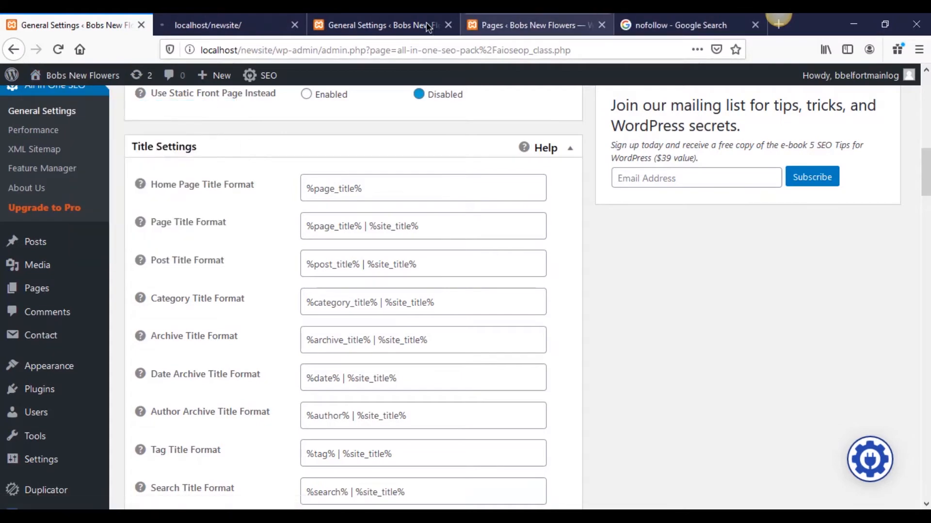
{"action": "left_click", "coordinate": [238, 16]}
{"action": "left_click_drag", "start_coordinate": [239, 19], "coordinate": [485, 18]}
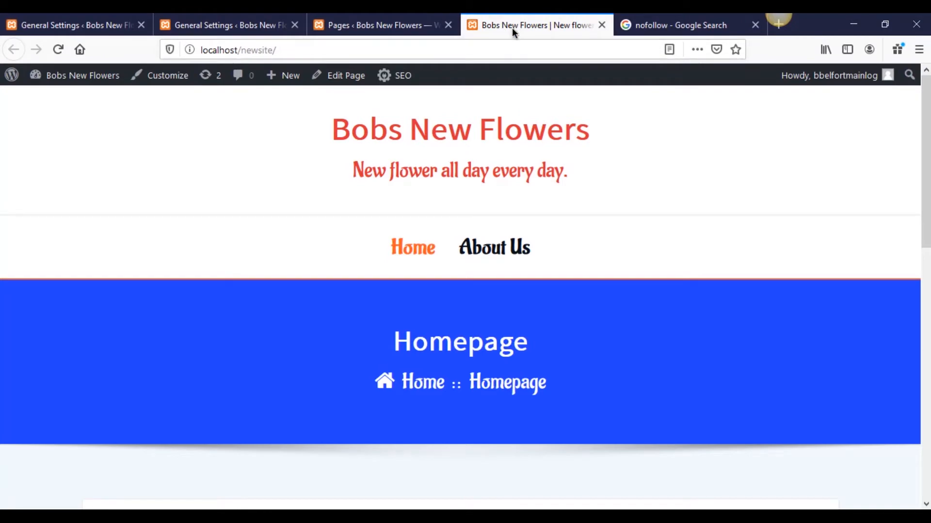
Step: Check the site title and tagline in the WordPress General Settings, and return to the beginning of the plugin's options page
{"action": "left_click", "coordinate": [214, 20]}
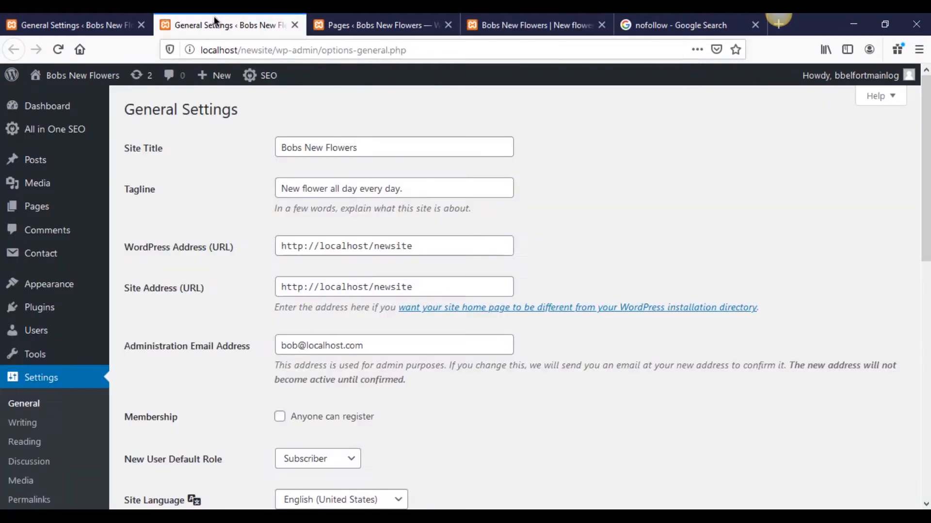
{"action": "left_click", "coordinate": [377, 25]}
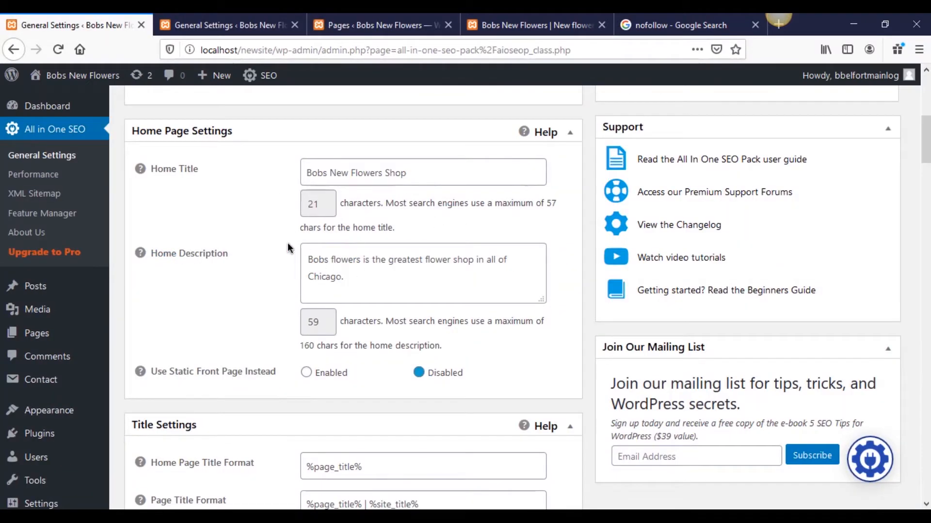
{"action": "scroll", "coordinate": [359, 270], "scroll_direction": "up", "scroll_amount": 4}
{"action": "scroll", "coordinate": [357, 363], "scroll_direction": "up", "scroll_amount": 2}
{"action": "scroll", "coordinate": [357, 363], "scroll_direction": "up", "scroll_amount": 2}
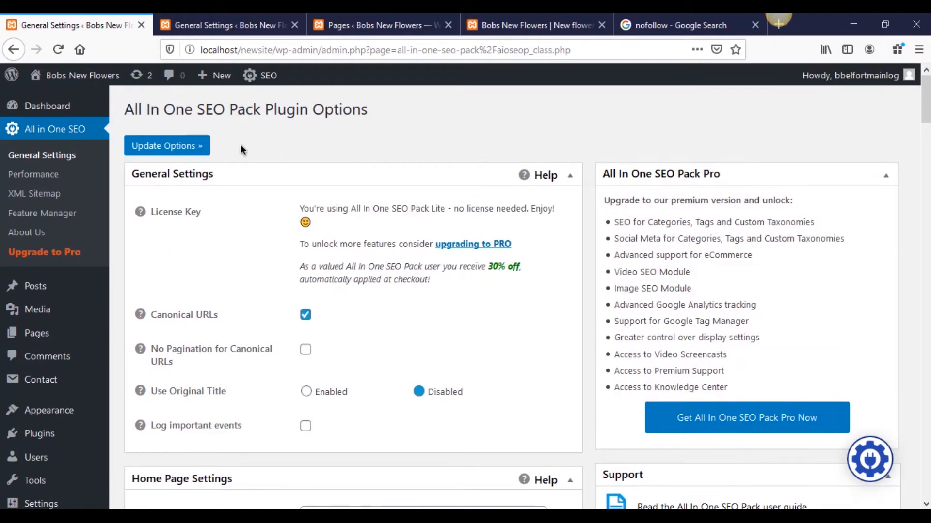
Step: Check the live site's title and tagline against the %site_title% part of the page, post and category title formats in Title Settings
{"action": "left_click", "coordinate": [531, 24]}
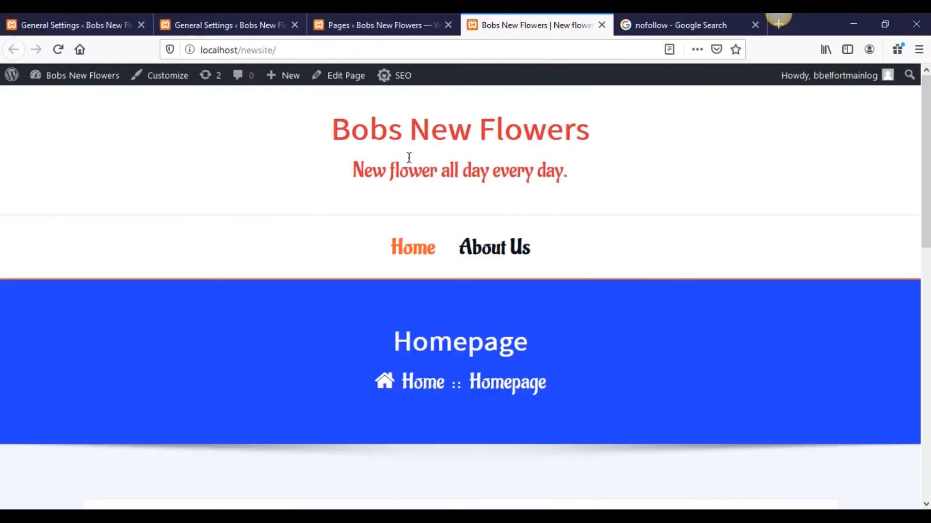
{"action": "left_click", "coordinate": [42, 29]}
{"action": "scroll", "coordinate": [267, 359], "scroll_direction": "down", "scroll_amount": 10}
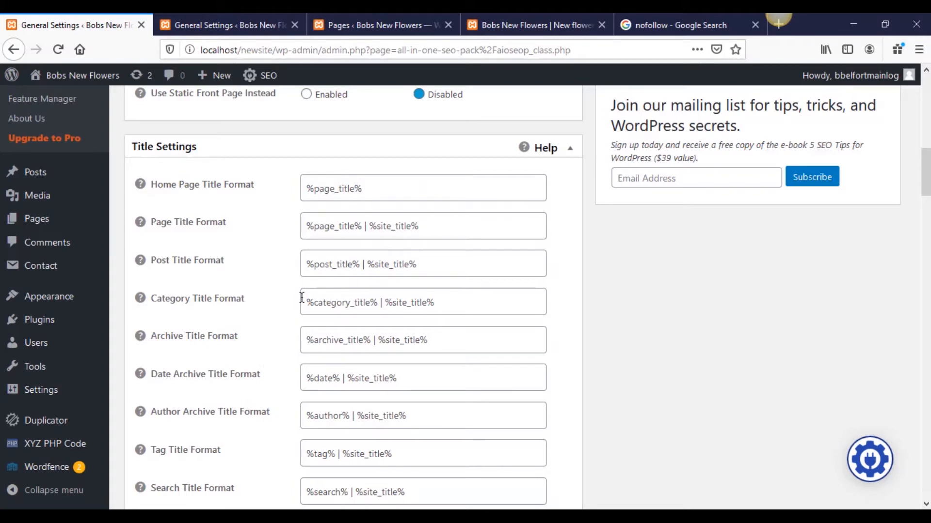
{"action": "left_click_drag", "start_coordinate": [367, 227], "coordinate": [429, 228]}
{"action": "left_click_drag", "start_coordinate": [366, 264], "coordinate": [429, 266]}
{"action": "left_click_drag", "start_coordinate": [386, 306], "coordinate": [443, 306]}
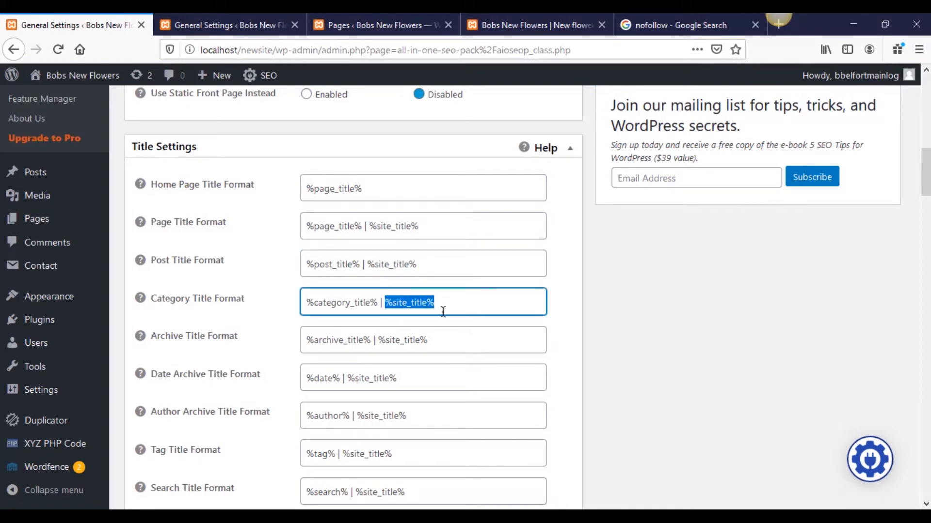
{"action": "left_click", "coordinate": [509, 304]}
{"action": "scroll", "coordinate": [509, 299], "scroll_direction": "down", "scroll_amount": 1}
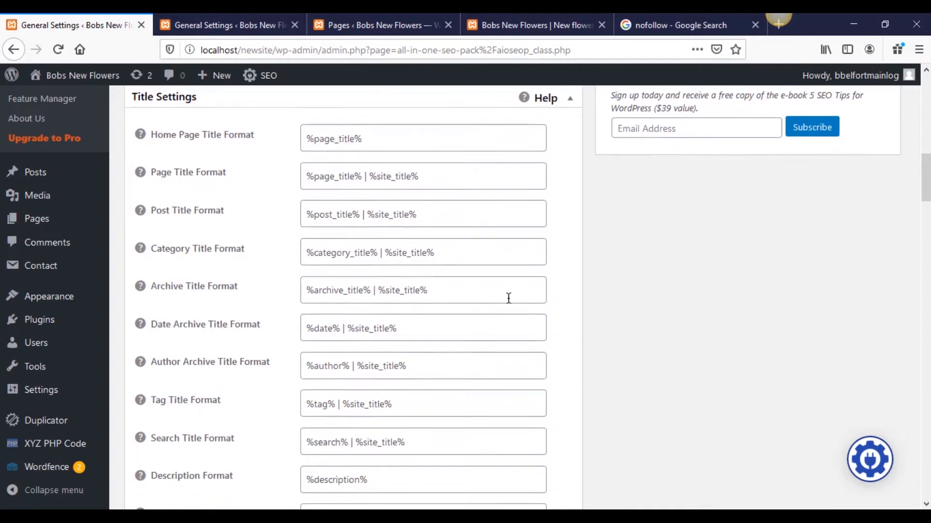
{"action": "scroll", "coordinate": [508, 298], "scroll_direction": "up", "scroll_amount": 1}
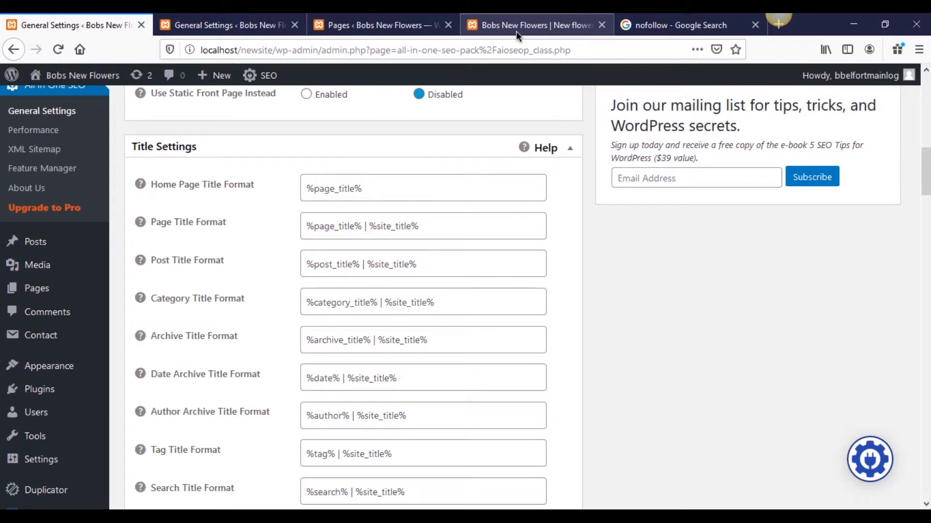
Step: Examine the %site_title% part of the Page Title Format
{"action": "left_click_drag", "start_coordinate": [362, 227], "coordinate": [426, 224]}
{"action": "left_click", "coordinate": [427, 221]}
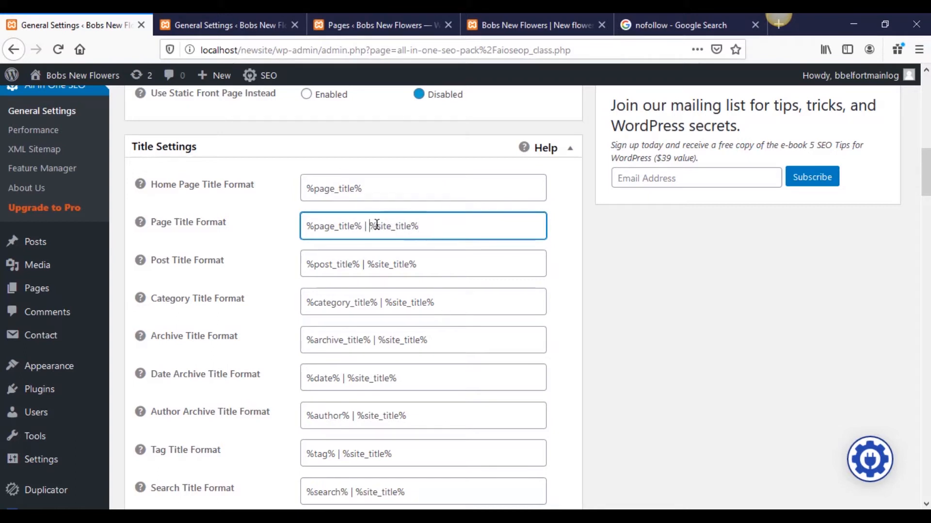
{"action": "left_click_drag", "start_coordinate": [371, 226], "coordinate": [453, 227]}
{"action": "left_click", "coordinate": [425, 229]}
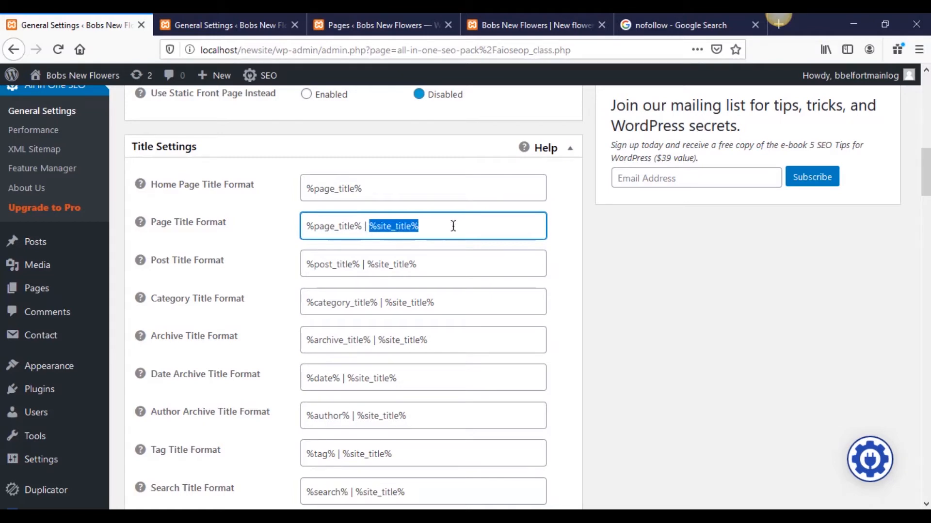
{"action": "left_click", "coordinate": [550, 225]}
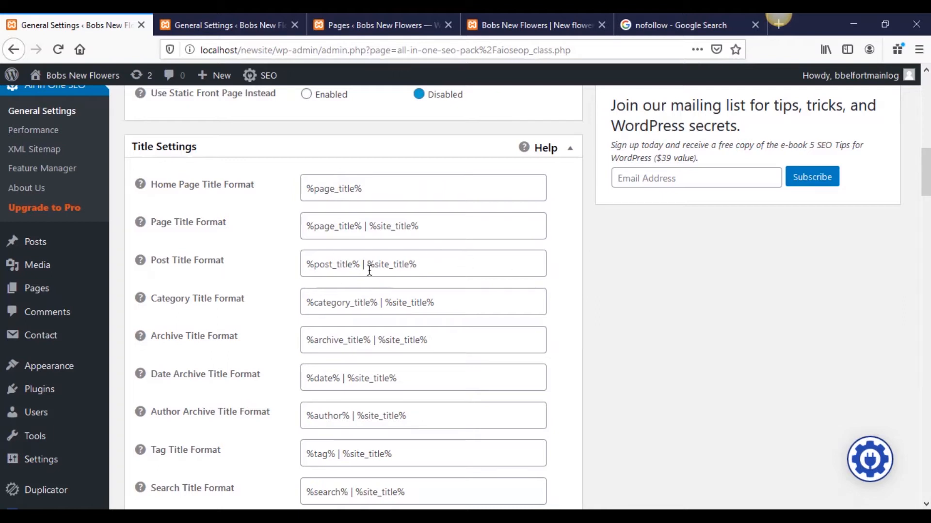
Step: Remove the separator and %site_title% from the Post Title Format, keeping only %post_title%
{"action": "left_click_drag", "start_coordinate": [359, 264], "coordinate": [480, 264]}
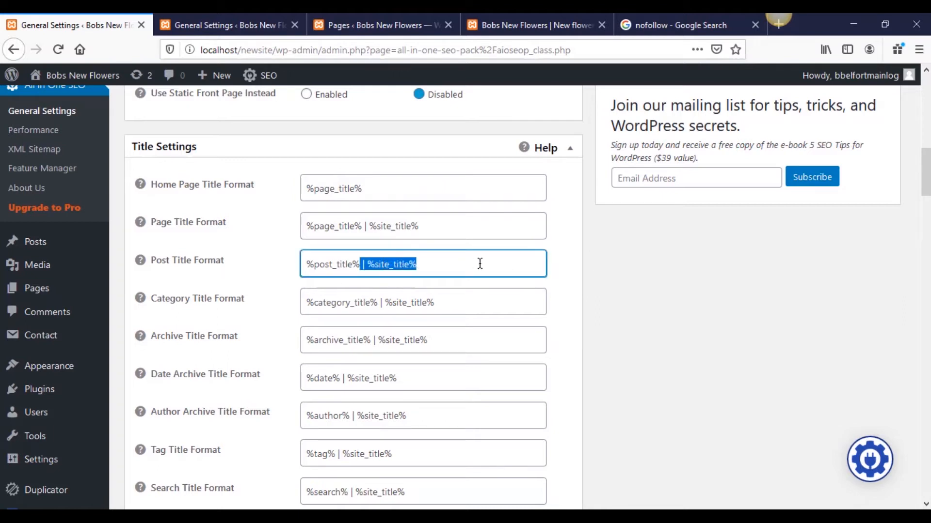
{"action": "key", "text": "BackSpace"}
{"action": "left_click", "coordinate": [624, 274]}
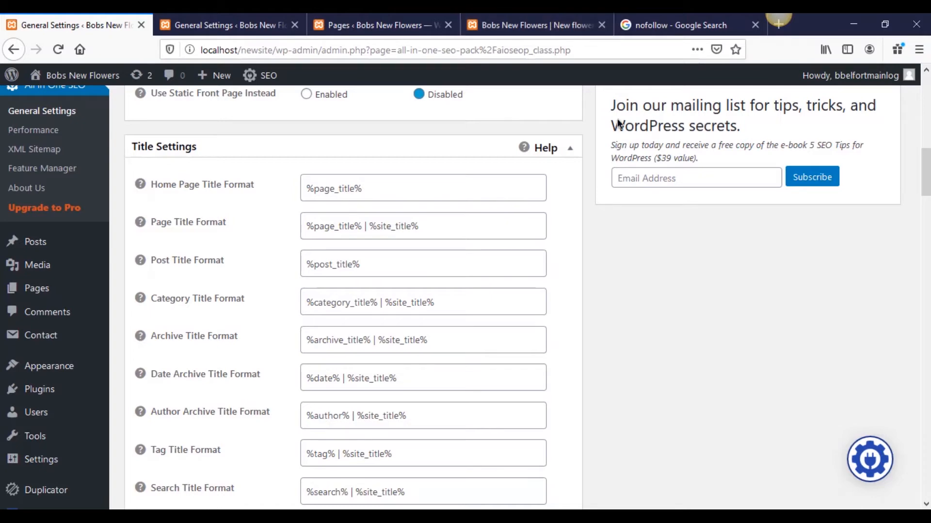
Step: Review the Content Type Settings and the Show Column Labels for Custom Post Types option in Display Settings
{"action": "scroll", "coordinate": [664, 354], "scroll_direction": "down", "scroll_amount": 3}
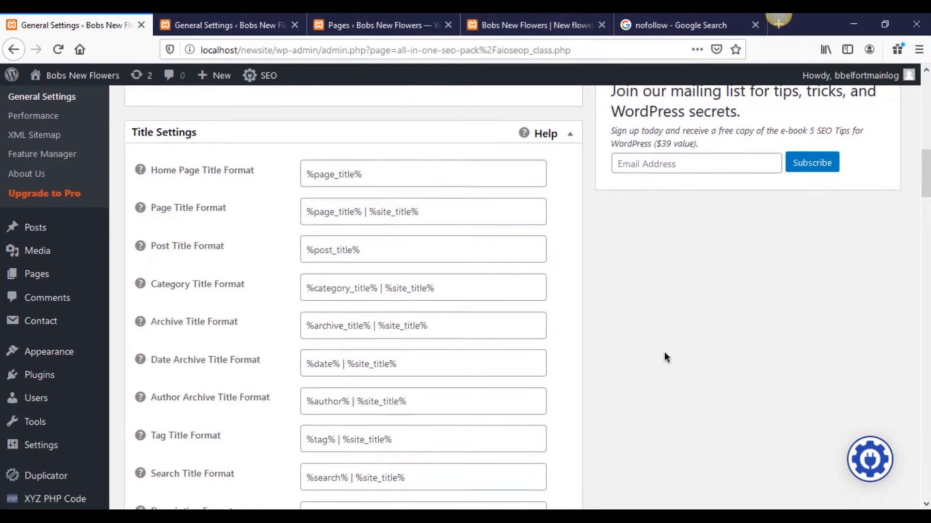
{"action": "scroll", "coordinate": [362, 449], "scroll_direction": "down", "scroll_amount": 9}
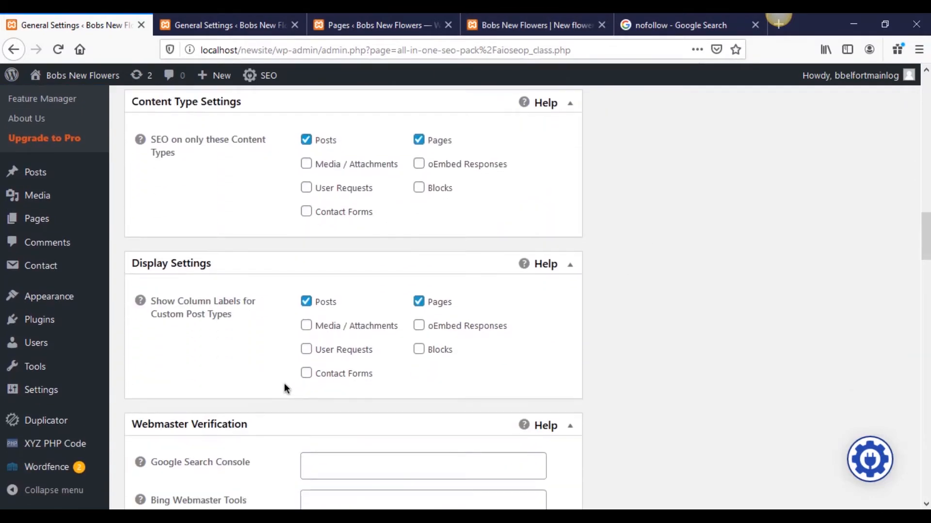
{"action": "scroll", "coordinate": [284, 383], "scroll_direction": "up", "scroll_amount": 3}
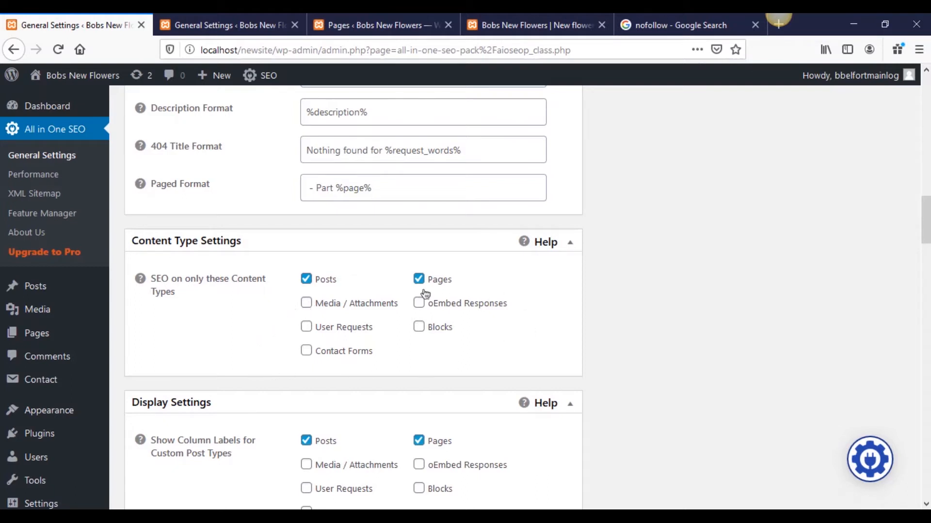
{"action": "scroll", "coordinate": [557, 320], "scroll_direction": "down", "scroll_amount": 4}
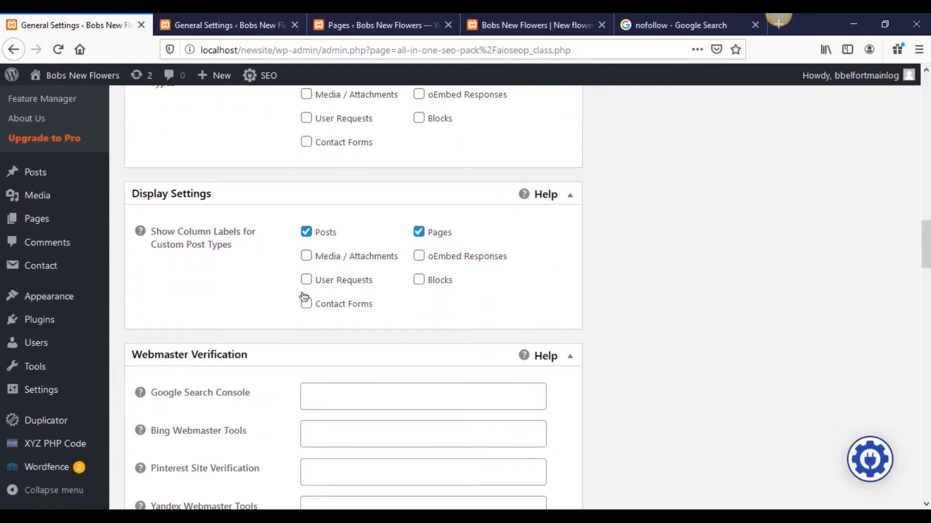
{"action": "mouse_move", "coordinate": [141, 232]}
Step: Examine the Webmaster Verification fields and read the help for Google Search Console
{"action": "scroll", "coordinate": [285, 342], "scroll_direction": "down", "scroll_amount": 5}
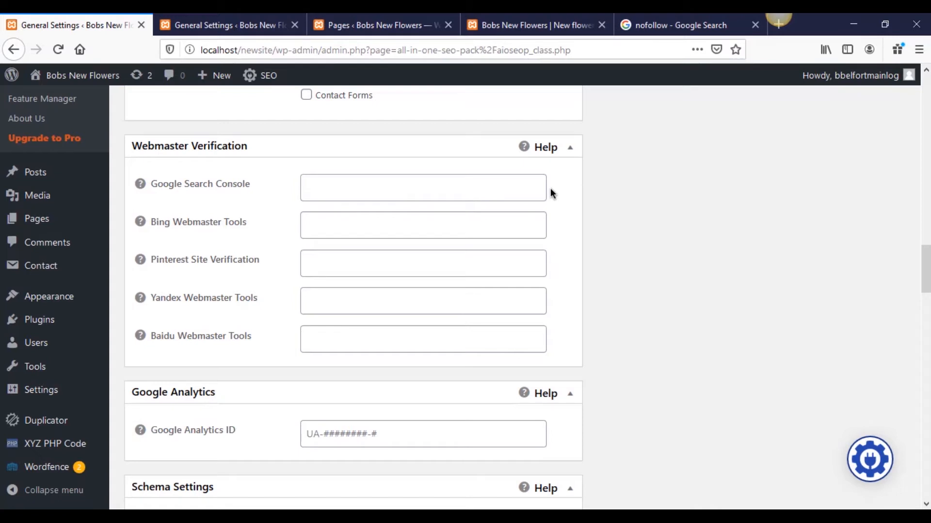
{"action": "left_click", "coordinate": [364, 182]}
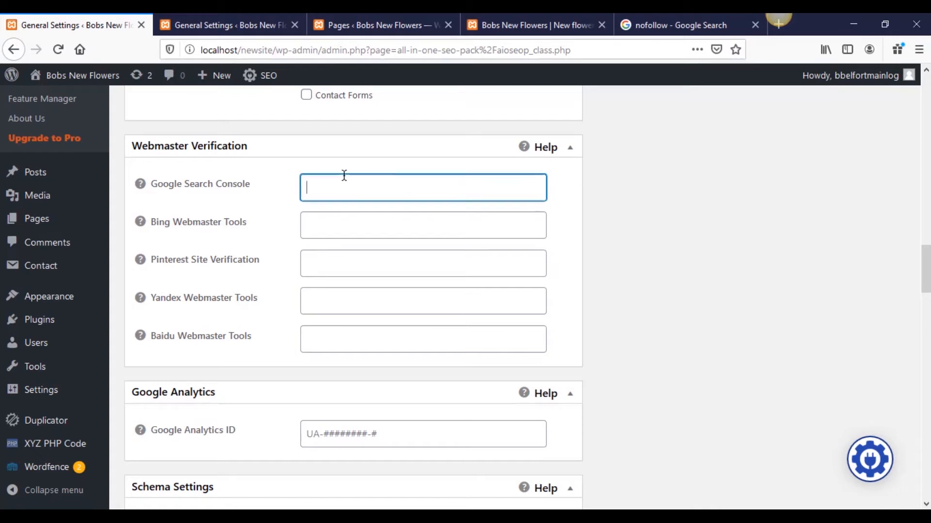
{"action": "mouse_move", "coordinate": [131, 189]}
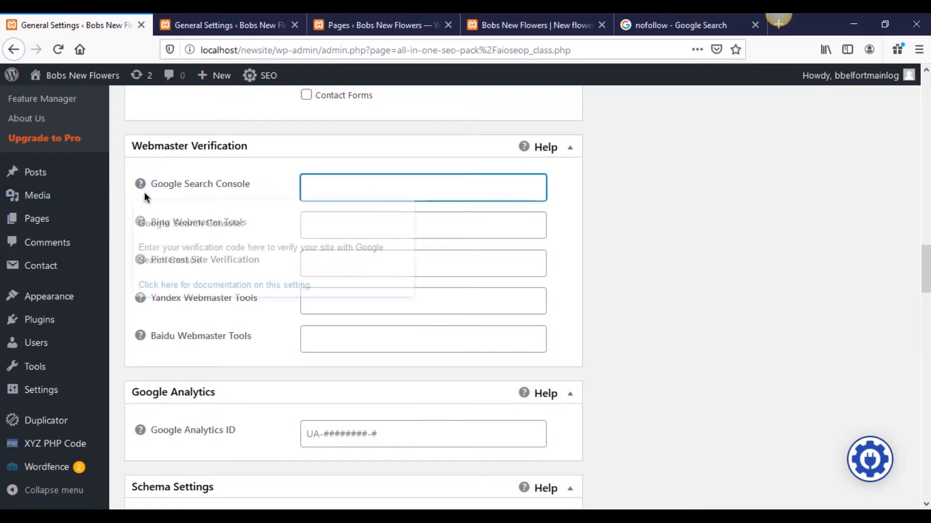
{"action": "left_click", "coordinate": [647, 198]}
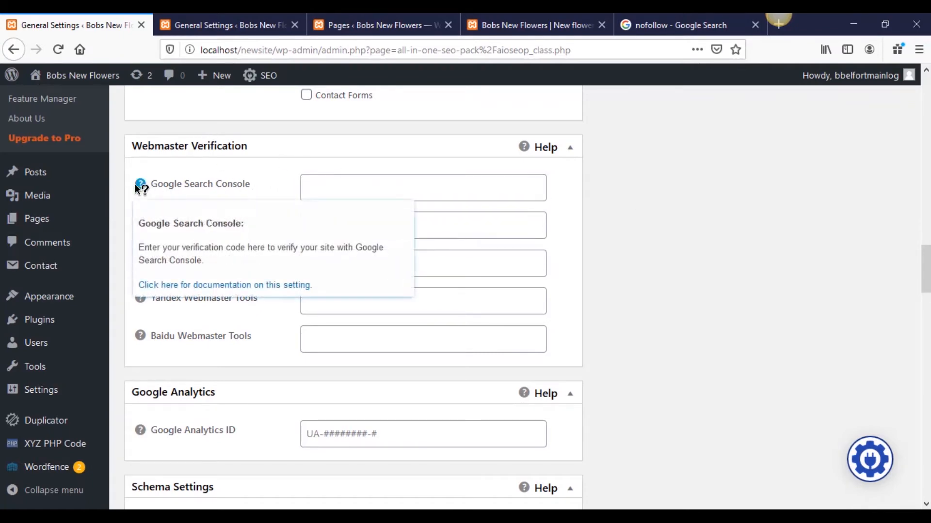
Step: Read the help for the Google Analytics ID field and review it alongside the Webmaster Verification fields
{"action": "scroll", "coordinate": [613, 233], "scroll_direction": "down", "scroll_amount": 1}
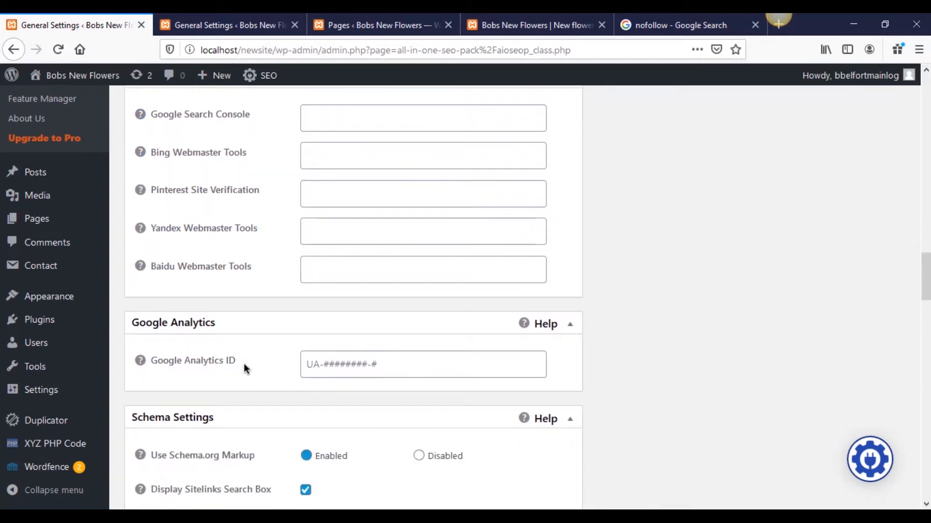
{"action": "left_click", "coordinate": [431, 362]}
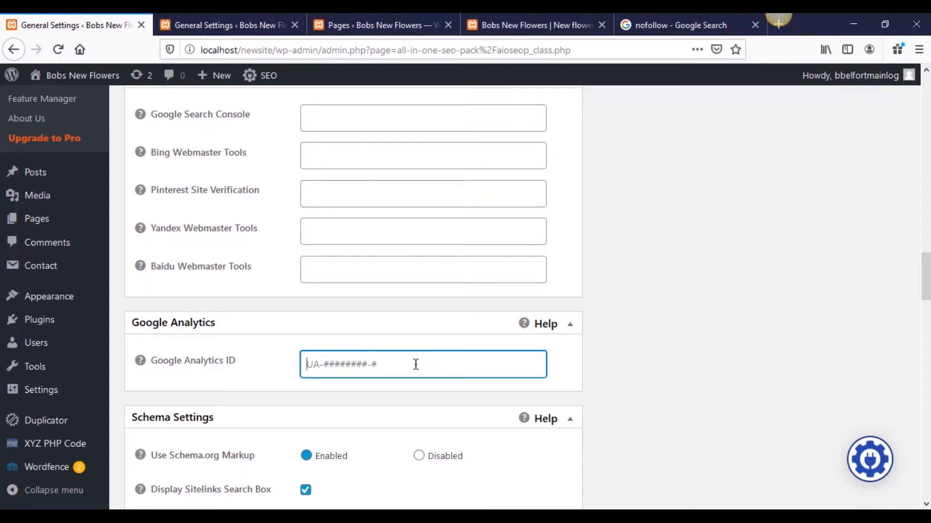
{"action": "mouse_move", "coordinate": [141, 360]}
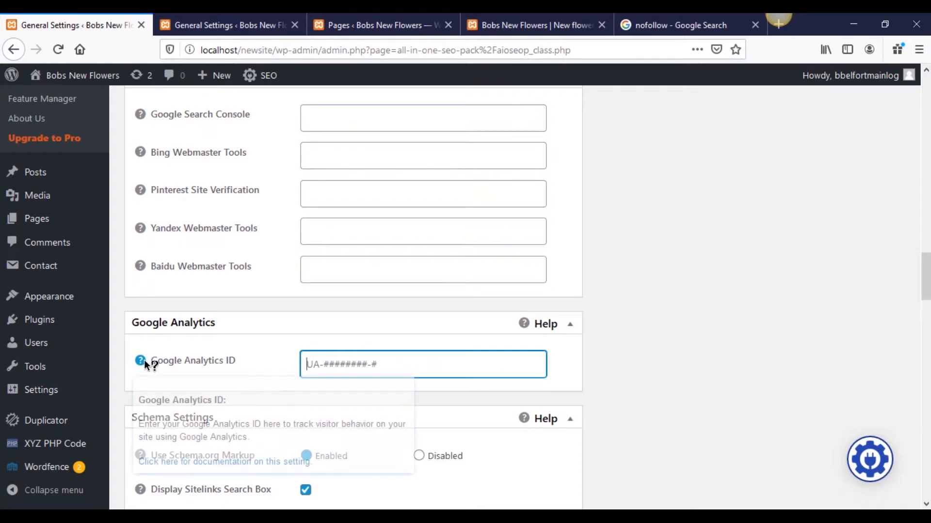
{"action": "left_click", "coordinate": [640, 383]}
{"action": "scroll", "coordinate": [640, 383], "scroll_direction": "up", "scroll_amount": 2}
{"action": "scroll", "coordinate": [640, 383], "scroll_direction": "down", "scroll_amount": 2}
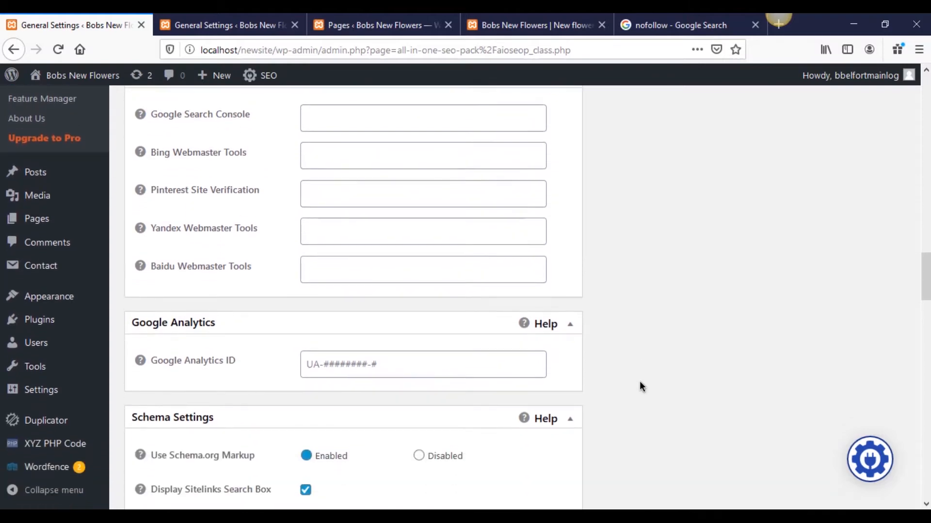
{"action": "scroll", "coordinate": [640, 386], "scroll_direction": "up", "scroll_amount": 2}
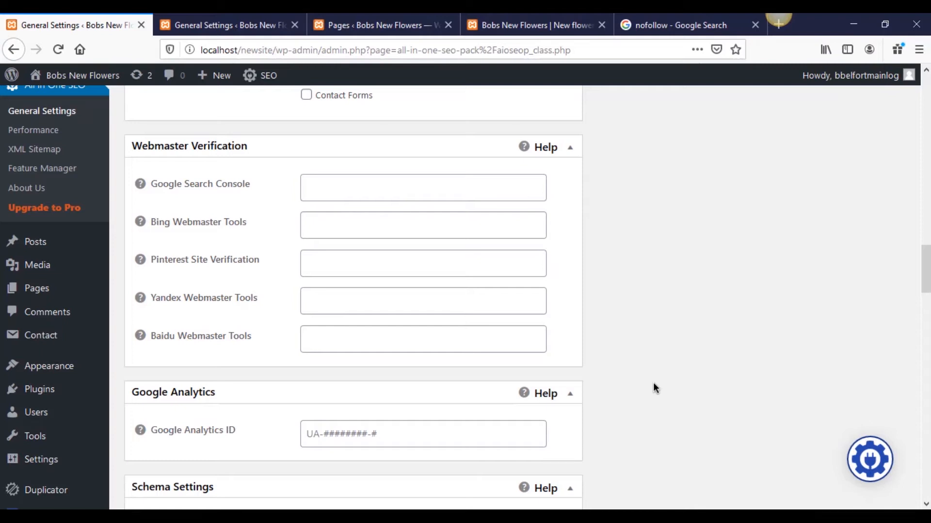
{"action": "scroll", "coordinate": [662, 354], "scroll_direction": "down", "scroll_amount": 2}
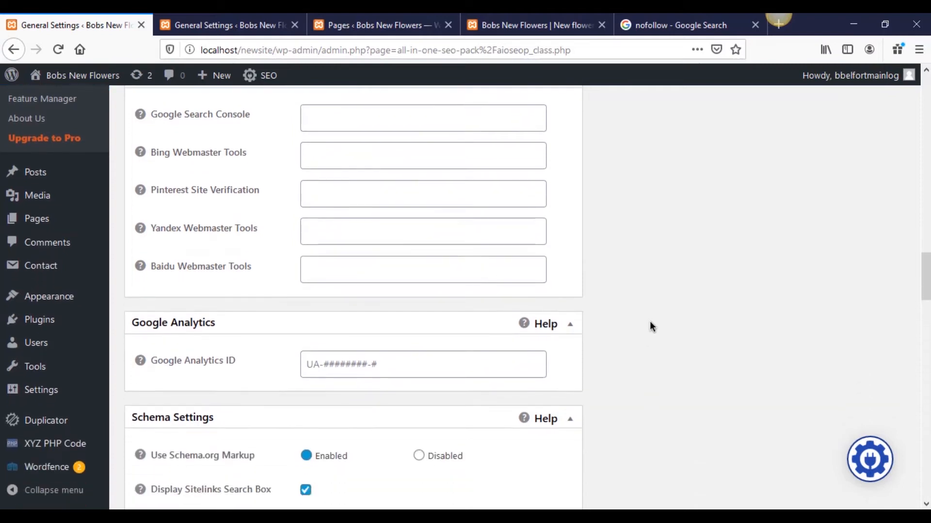
{"action": "scroll", "coordinate": [651, 320], "scroll_direction": "up", "scroll_amount": 2}
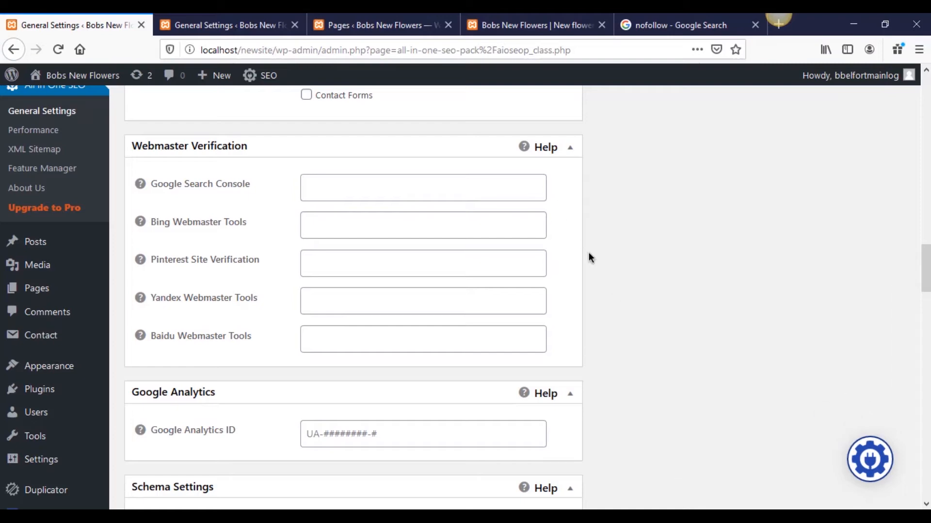
Step: Review the Use Schema.org Markup option, look at the nofollow Google search results, and return to the plugin's Schema Settings
{"action": "scroll", "coordinate": [632, 390], "scroll_direction": "down", "scroll_amount": 6}
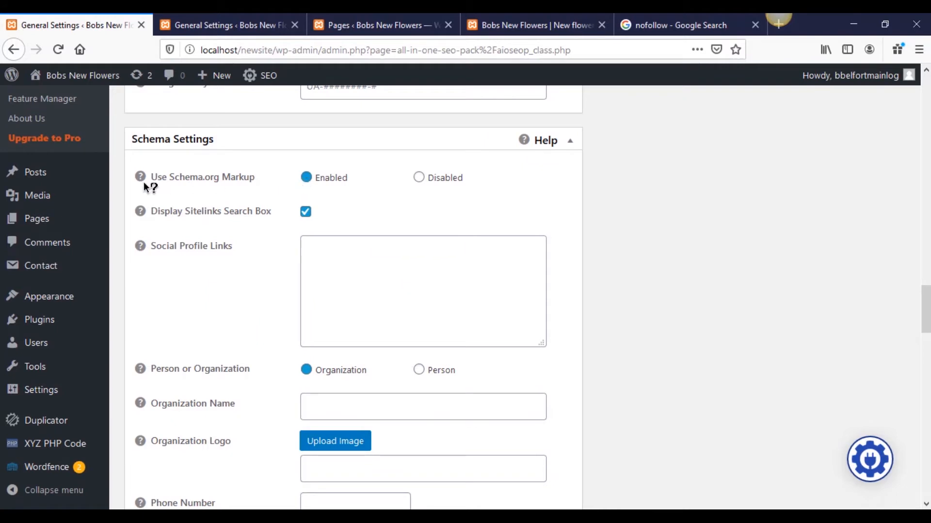
{"action": "mouse_move", "coordinate": [143, 183]}
{"action": "left_click", "coordinate": [644, 29]}
{"action": "scroll", "coordinate": [538, 242], "scroll_direction": "up", "scroll_amount": 4}
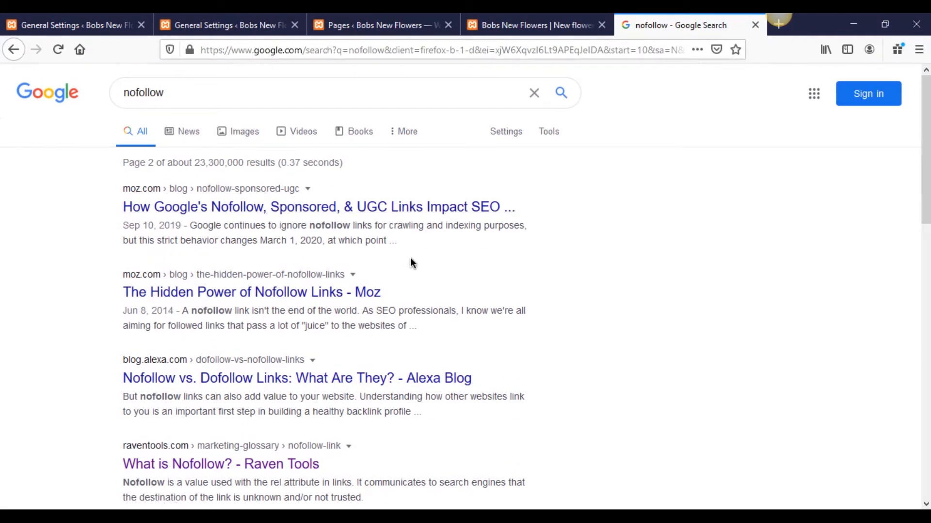
{"action": "left_click", "coordinate": [81, 20]}
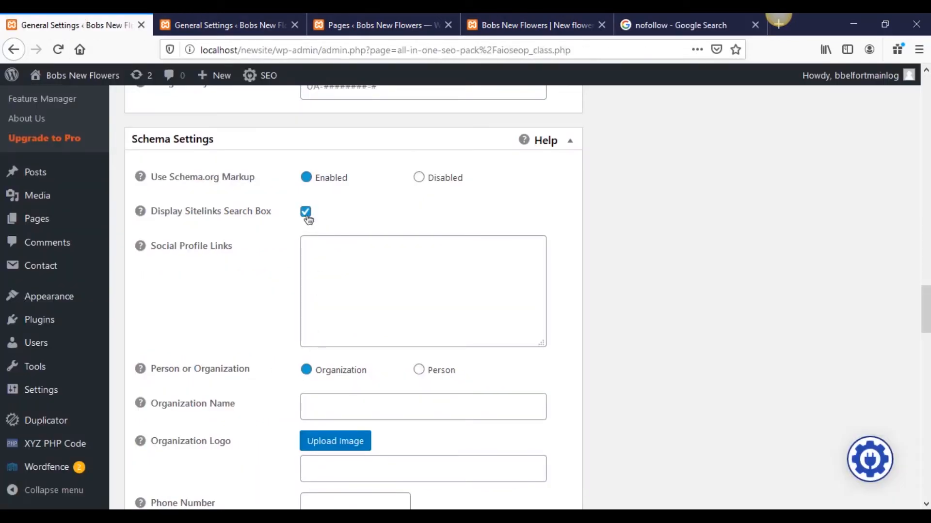
Step: Review the Social Profile Links, Person or Organization, and organization name, logo and contact fields in Schema Settings
{"action": "mouse_move", "coordinate": [139, 246]}
{"action": "left_click", "coordinate": [427, 263]}
{"action": "left_click", "coordinate": [604, 302]}
{"action": "scroll", "coordinate": [572, 305], "scroll_direction": "down", "scroll_amount": 3}
{"action": "mouse_move", "coordinate": [147, 229]}
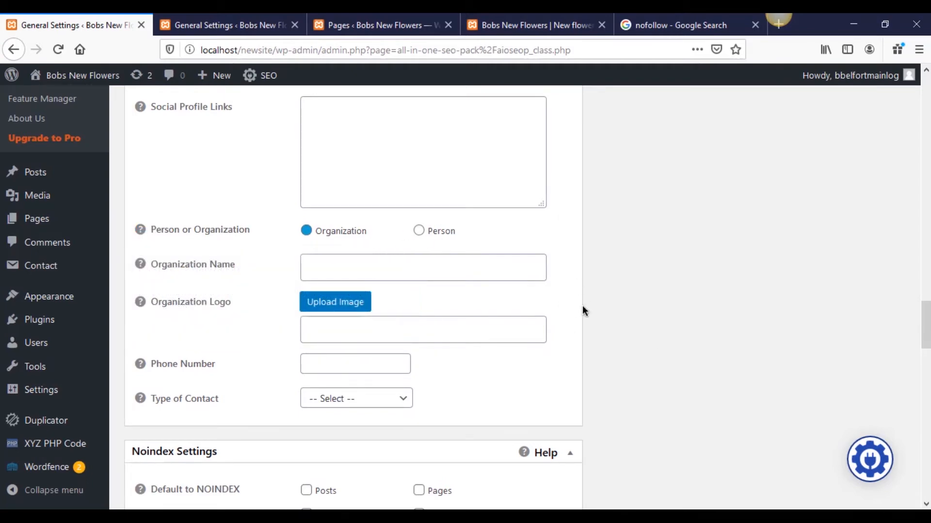
{"action": "scroll", "coordinate": [583, 310], "scroll_direction": "up", "scroll_amount": 2}
{"action": "scroll", "coordinate": [583, 313], "scroll_direction": "down", "scroll_amount": 2}
{"action": "scroll", "coordinate": [584, 320], "scroll_direction": "up", "scroll_amount": 5}
{"action": "scroll", "coordinate": [584, 312], "scroll_direction": "down", "scroll_amount": 3}
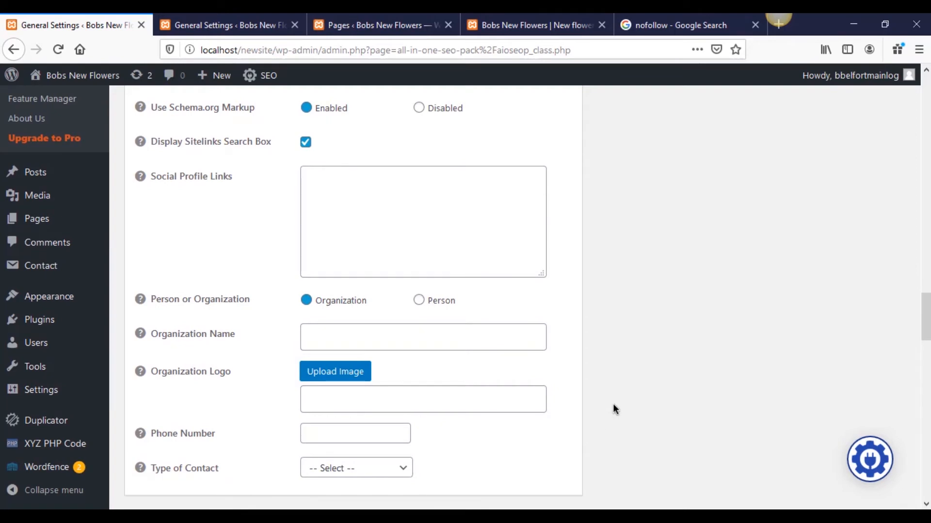
{"action": "scroll", "coordinate": [612, 390], "scroll_direction": "down", "scroll_amount": 2}
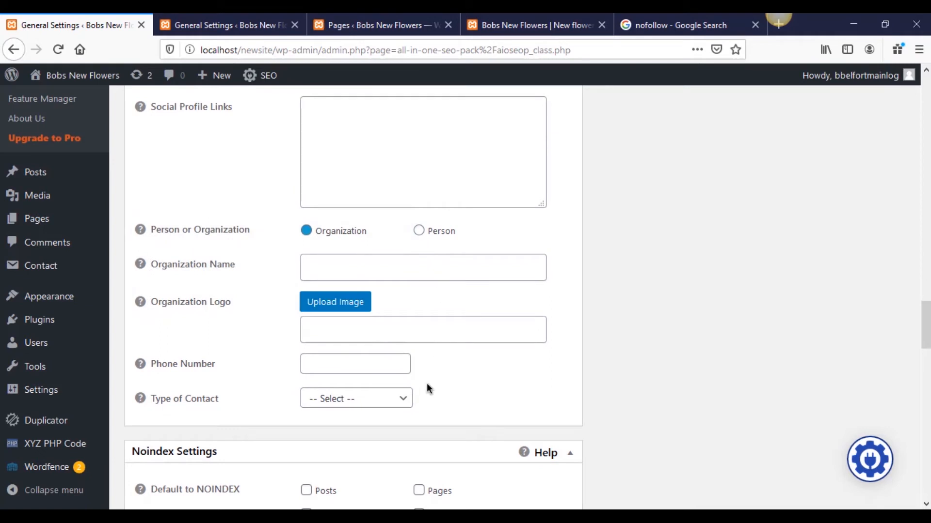
Step: Examine the Default to NOINDEX and Default to NOFOLLOW options and the archive checkboxes in Noindex Settings
{"action": "scroll", "coordinate": [456, 397], "scroll_direction": "down", "scroll_amount": 3}
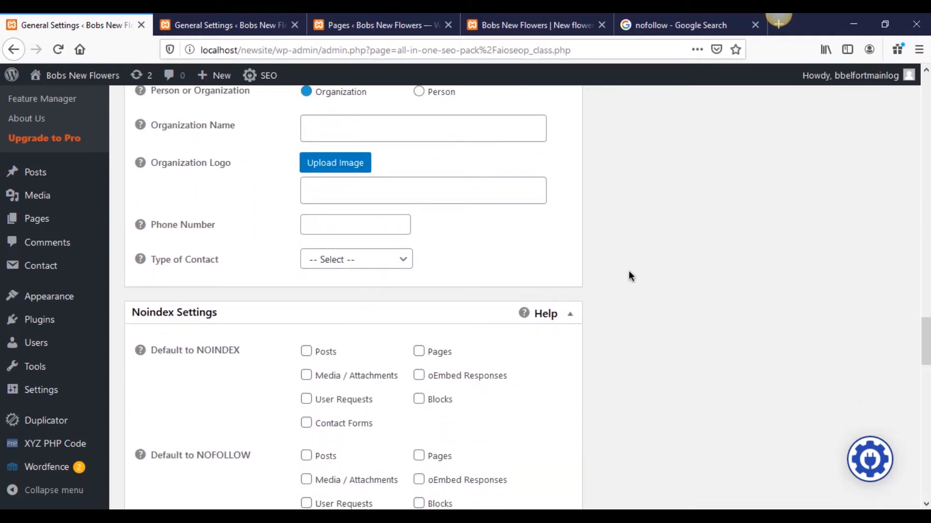
{"action": "scroll", "coordinate": [617, 277], "scroll_direction": "down", "scroll_amount": 3}
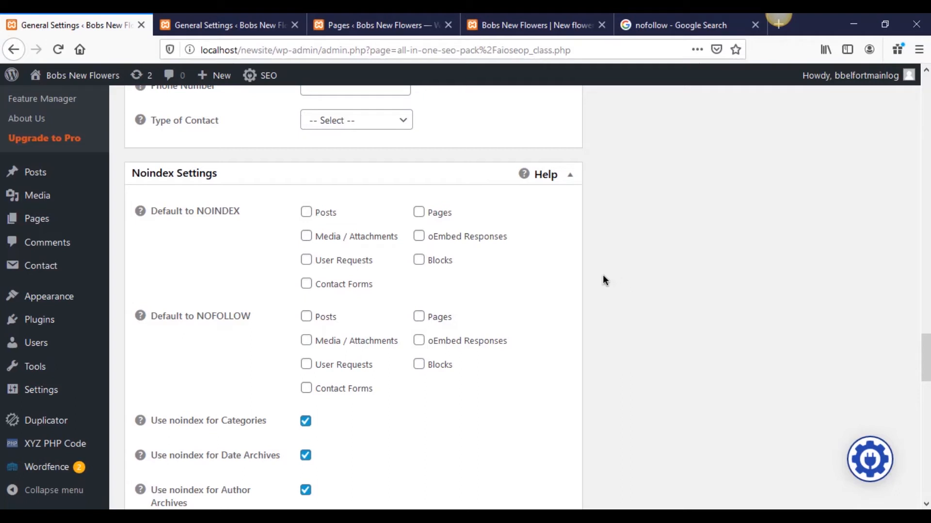
{"action": "scroll", "coordinate": [603, 275], "scroll_direction": "down", "scroll_amount": 1}
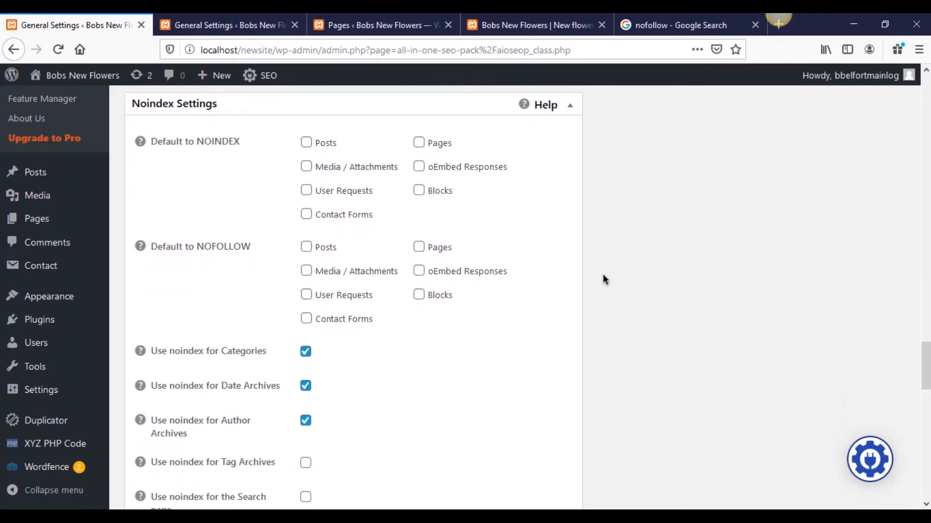
{"action": "scroll", "coordinate": [603, 274], "scroll_direction": "up", "scroll_amount": 1}
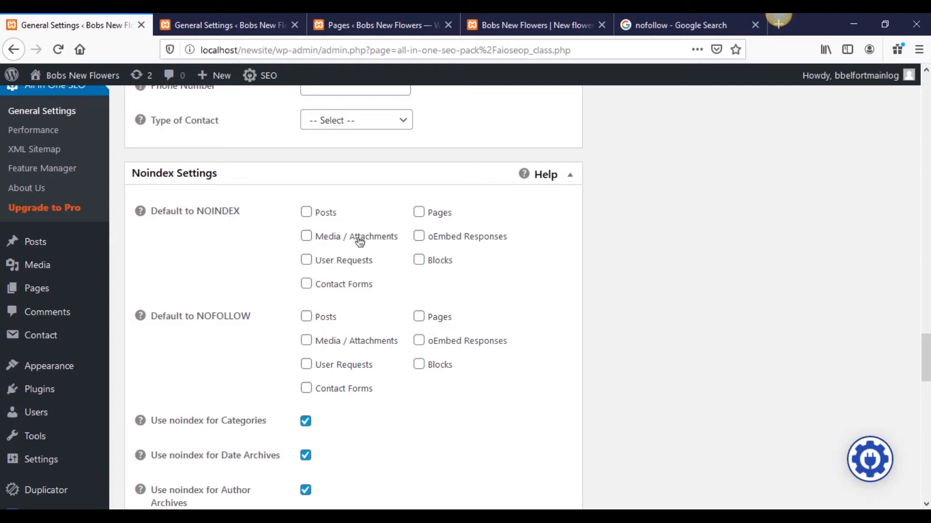
Step: Review the Default to NOINDEX option for Media / Attachments alongside the nofollow Google search results, and return to the plugin settings
{"action": "left_click", "coordinate": [307, 237]}
{"action": "left_click", "coordinate": [306, 237]}
{"action": "left_click", "coordinate": [705, 21]}
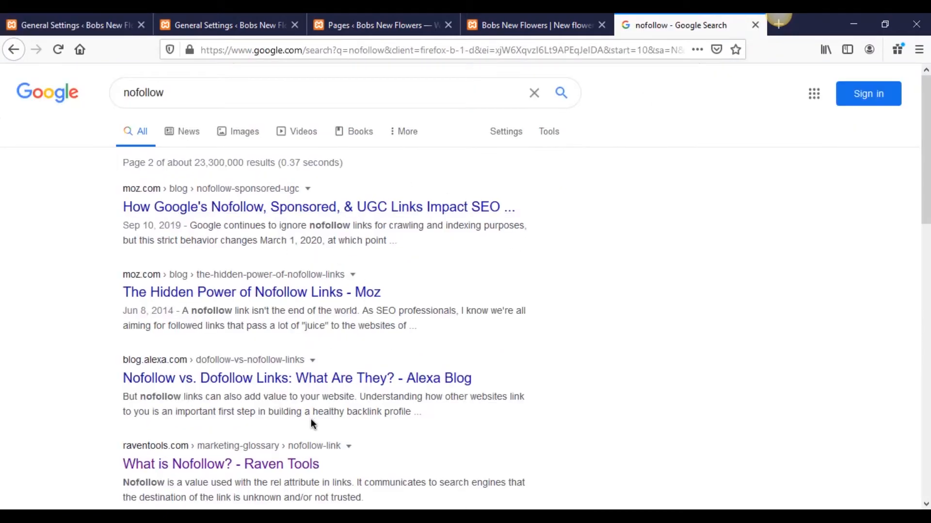
{"action": "left_click", "coordinate": [104, 24]}
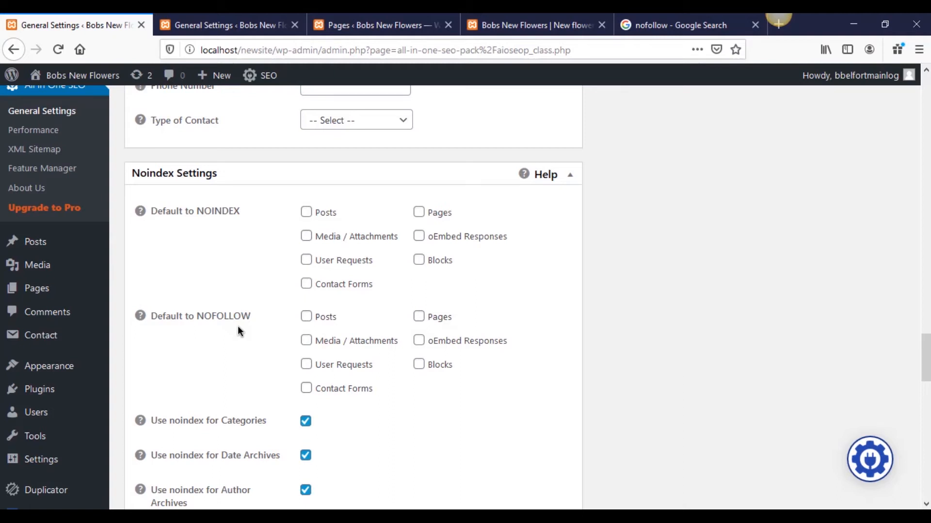
Step: Examine the Default to NOFOLLOW checkboxes and the noindex options for archives, search page, 404 page and paginated pages/posts
{"action": "scroll", "coordinate": [238, 330], "scroll_direction": "down", "scroll_amount": 3}
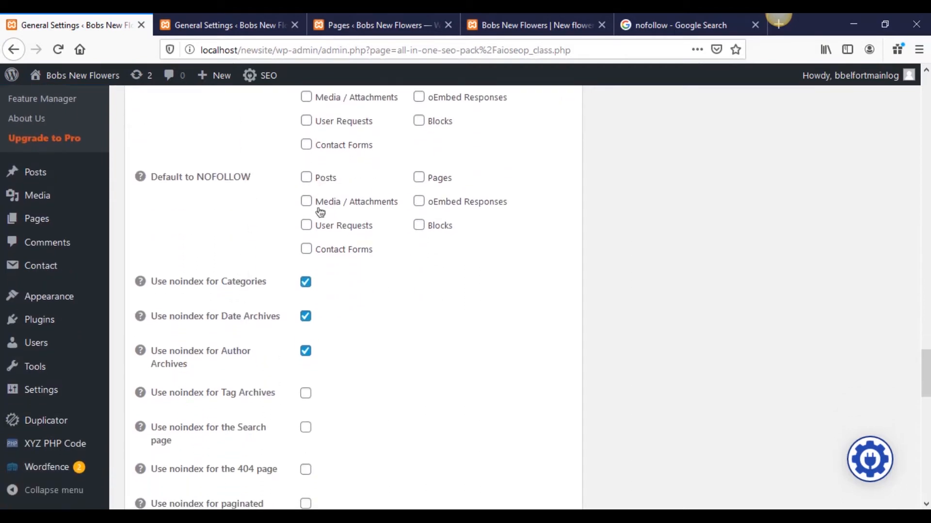
{"action": "scroll", "coordinate": [399, 195], "scroll_direction": "up", "scroll_amount": 2}
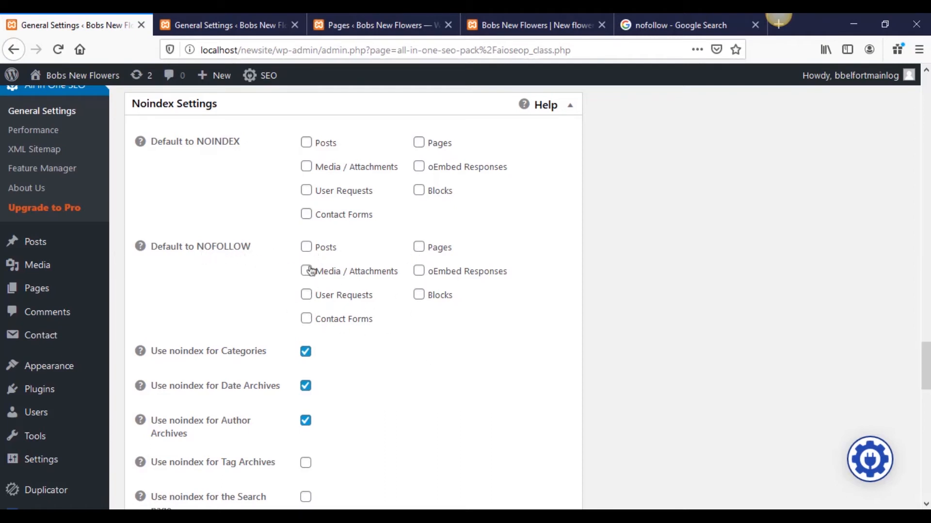
{"action": "scroll", "coordinate": [635, 305], "scroll_direction": "down", "scroll_amount": 3}
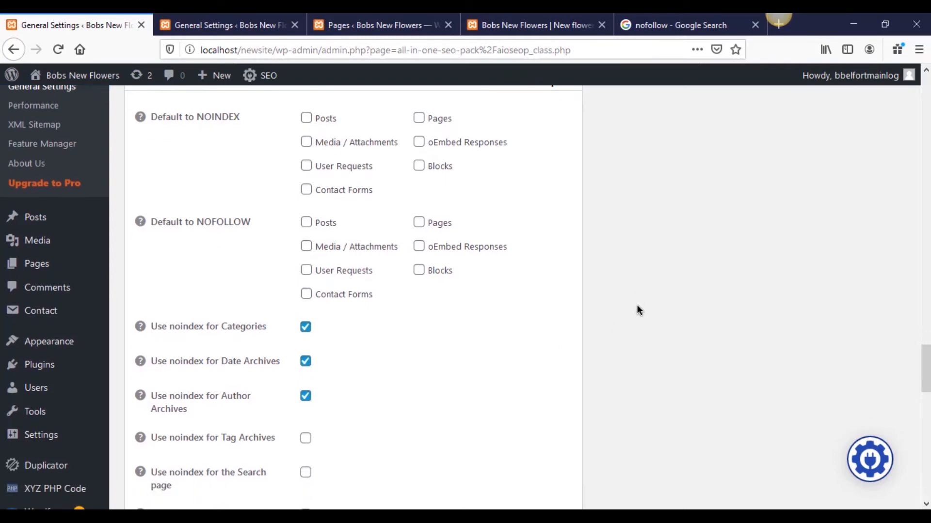
{"action": "scroll", "coordinate": [636, 308], "scroll_direction": "down", "scroll_amount": 2}
{"action": "scroll", "coordinate": [636, 307], "scroll_direction": "up", "scroll_amount": 2}
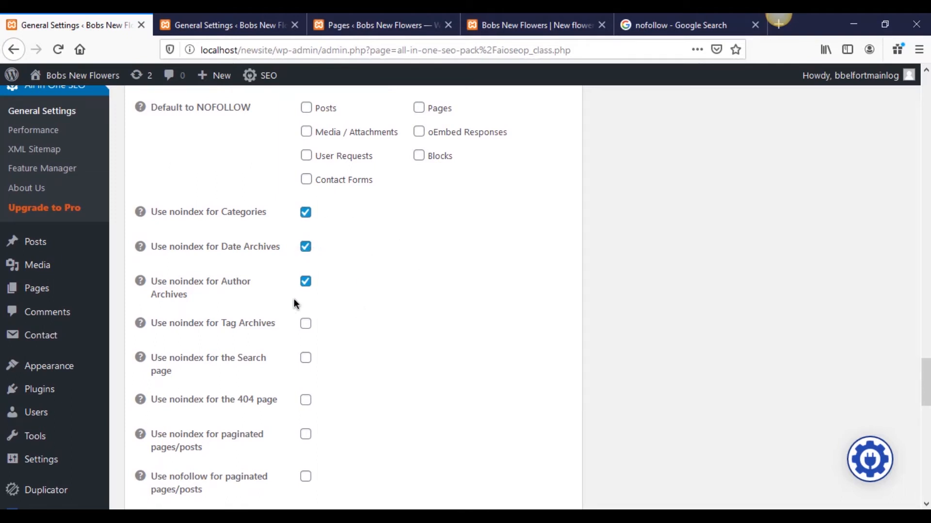
{"action": "scroll", "coordinate": [381, 297], "scroll_direction": "down", "scroll_amount": 3}
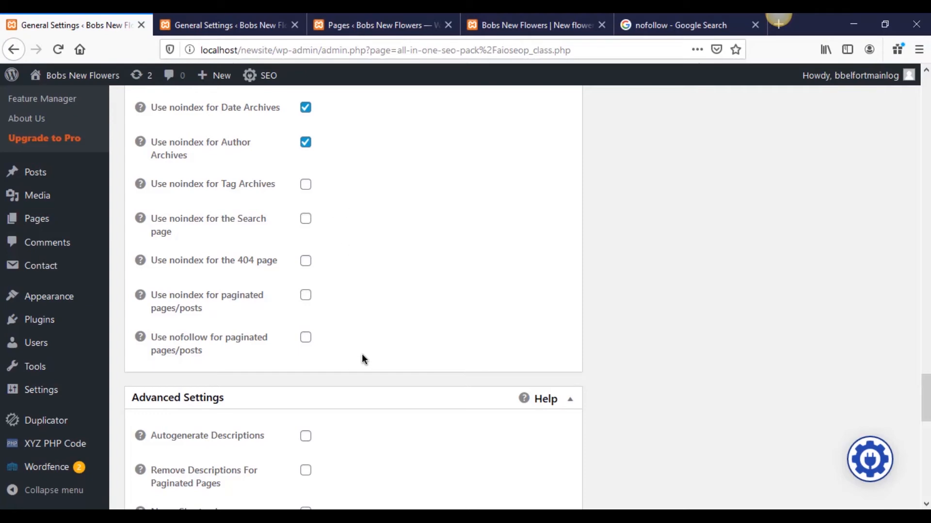
{"action": "scroll", "coordinate": [368, 355], "scroll_direction": "up", "scroll_amount": 3}
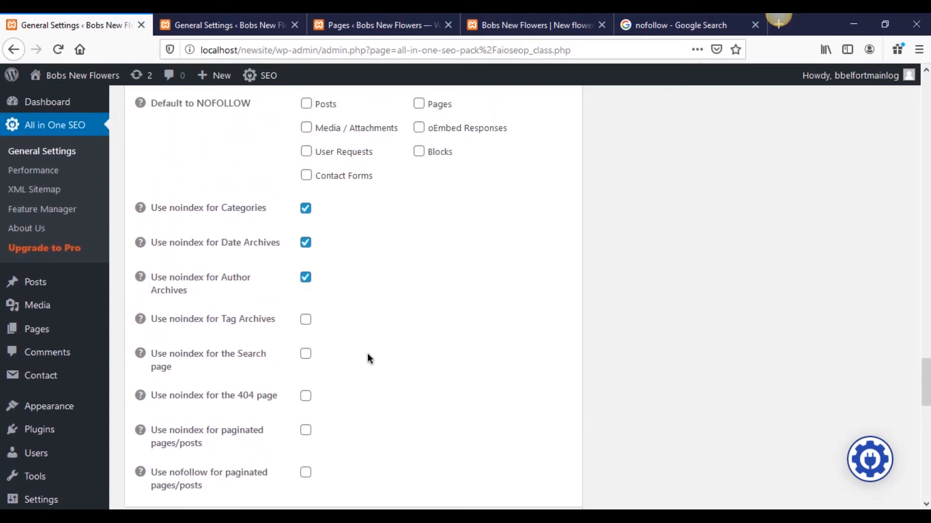
{"action": "scroll", "coordinate": [367, 353], "scroll_direction": "down", "scroll_amount": 1}
{"action": "mouse_move", "coordinate": [142, 289]}
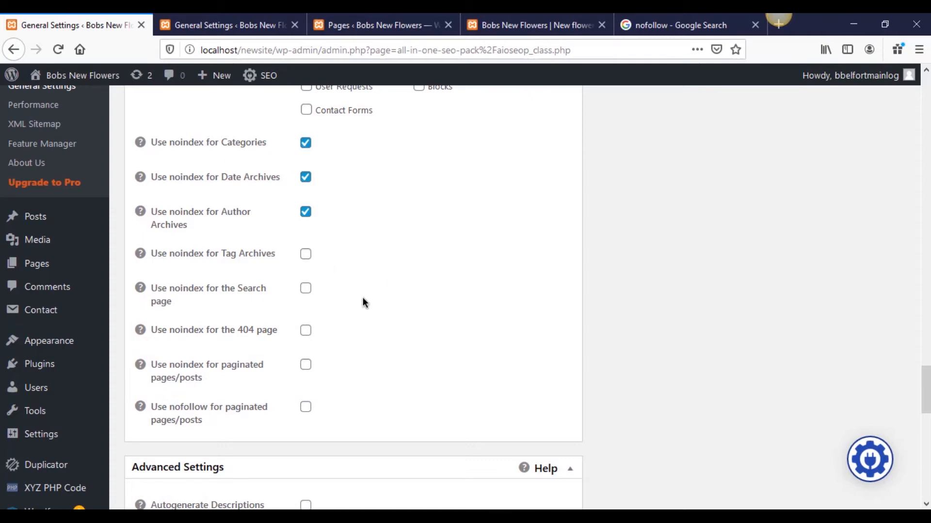
{"action": "scroll", "coordinate": [363, 298], "scroll_direction": "down", "scroll_amount": 3}
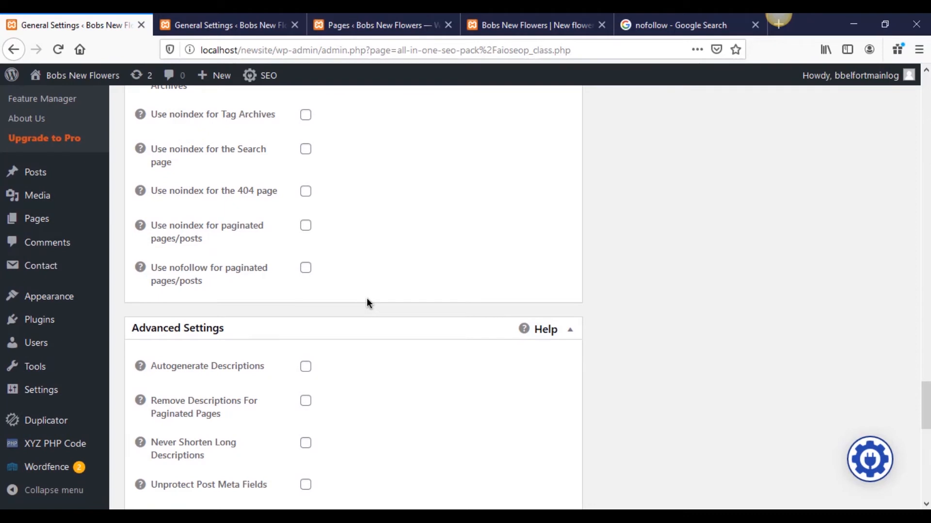
Step: Review the description, attachment redirect, Exclude Pages and additional header options in Advanced Settings
{"action": "scroll", "coordinate": [367, 302], "scroll_direction": "down", "scroll_amount": 4}
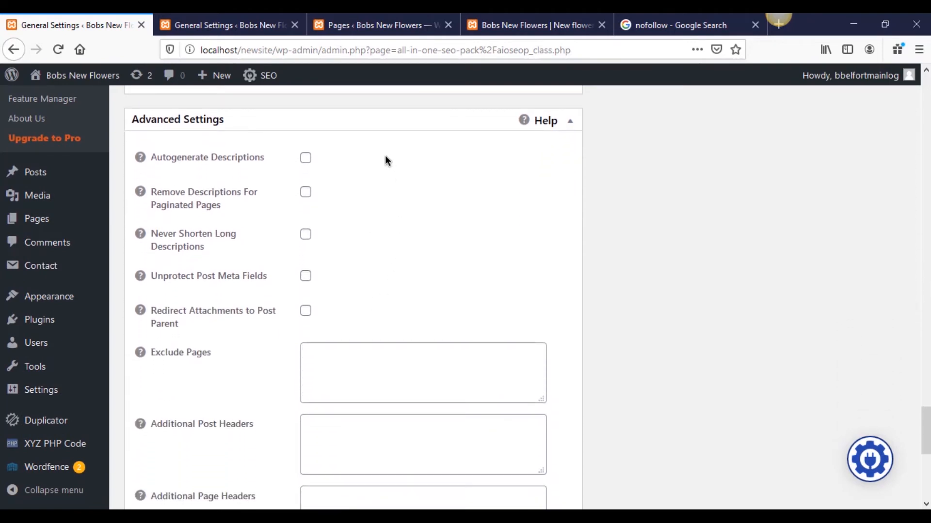
{"action": "mouse_move", "coordinate": [137, 162]}
{"action": "scroll", "coordinate": [358, 310], "scroll_direction": "down", "scroll_amount": 5}
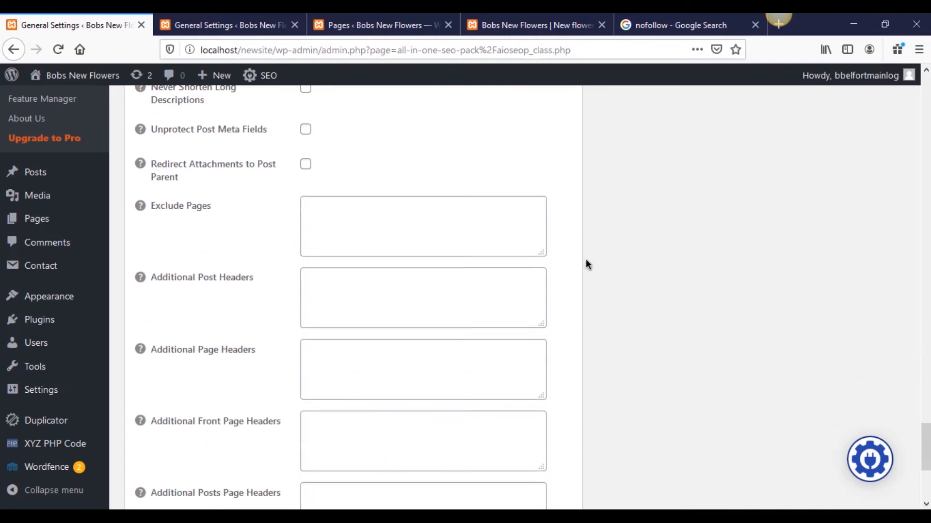
{"action": "mouse_move", "coordinate": [147, 145]}
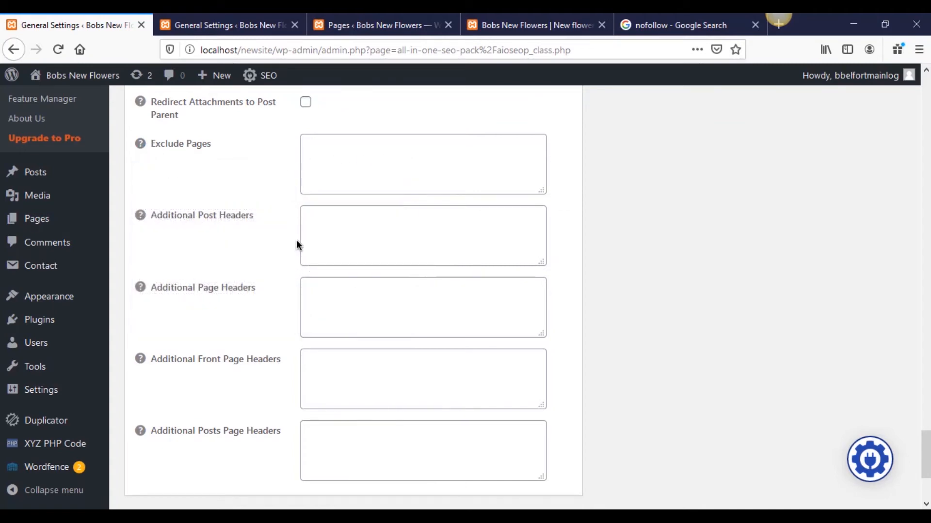
{"action": "scroll", "coordinate": [296, 240], "scroll_direction": "down", "scroll_amount": 3}
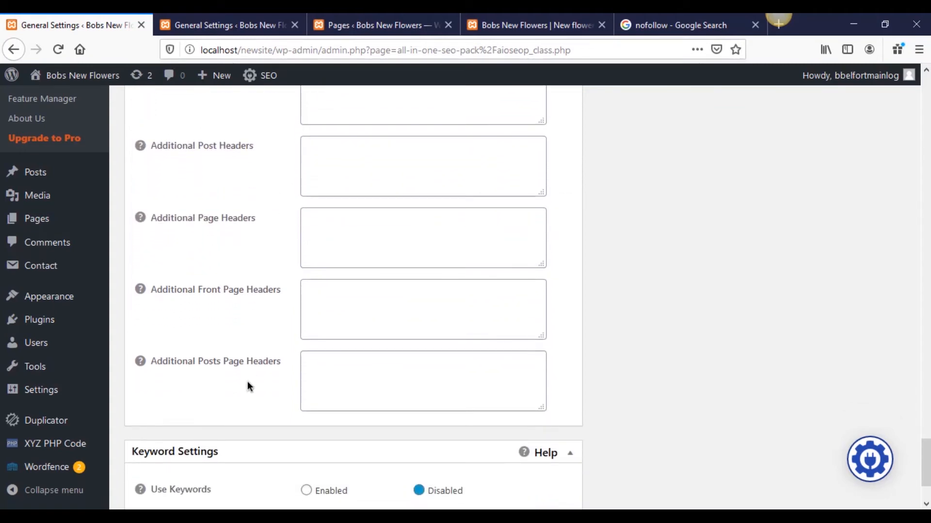
Step: Enable Use Keywords without dynamically generated keywords for the posts page/archives, and save the plugin options
{"action": "scroll", "coordinate": [247, 382], "scroll_direction": "down", "scroll_amount": 3}
{"action": "scroll", "coordinate": [252, 366], "scroll_direction": "down", "scroll_amount": 2}
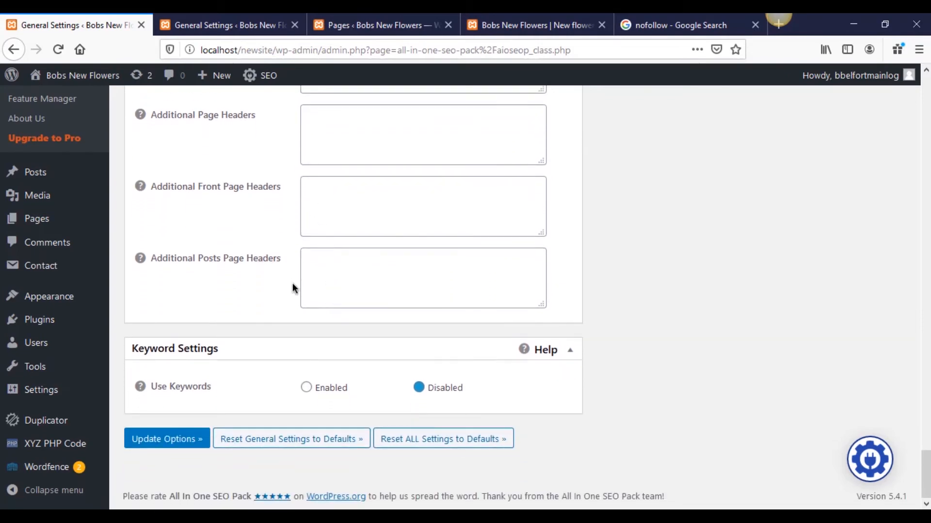
{"action": "left_click", "coordinate": [306, 390]}
{"action": "scroll", "coordinate": [306, 397], "scroll_direction": "down", "scroll_amount": 5}
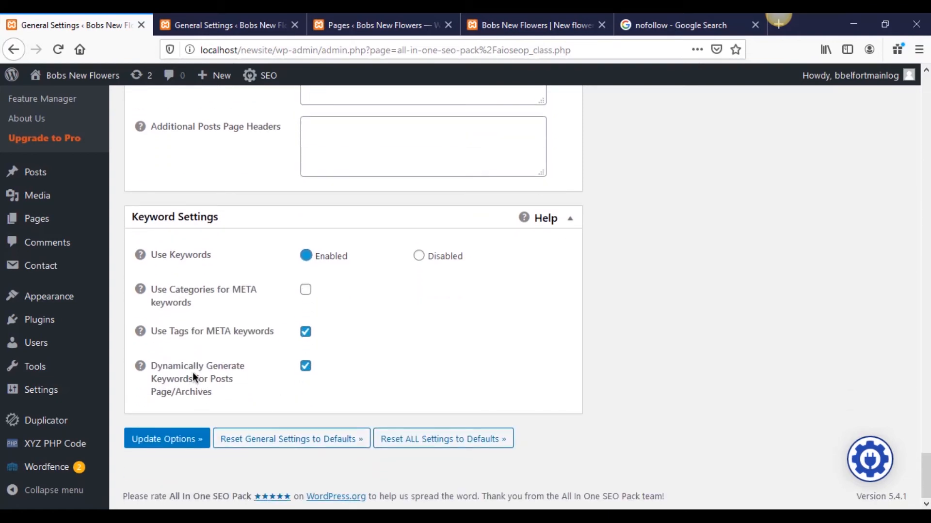
{"action": "left_click", "coordinate": [306, 368]}
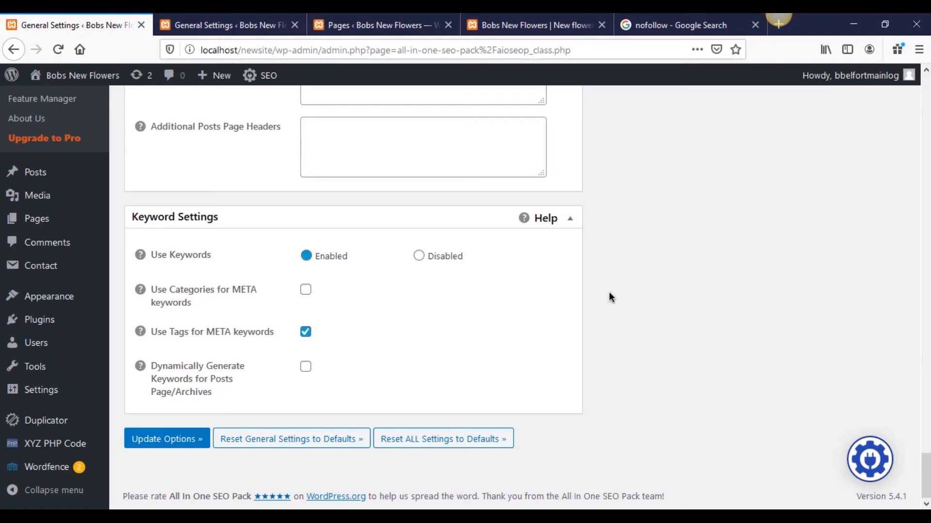
{"action": "left_click", "coordinate": [201, 441]}
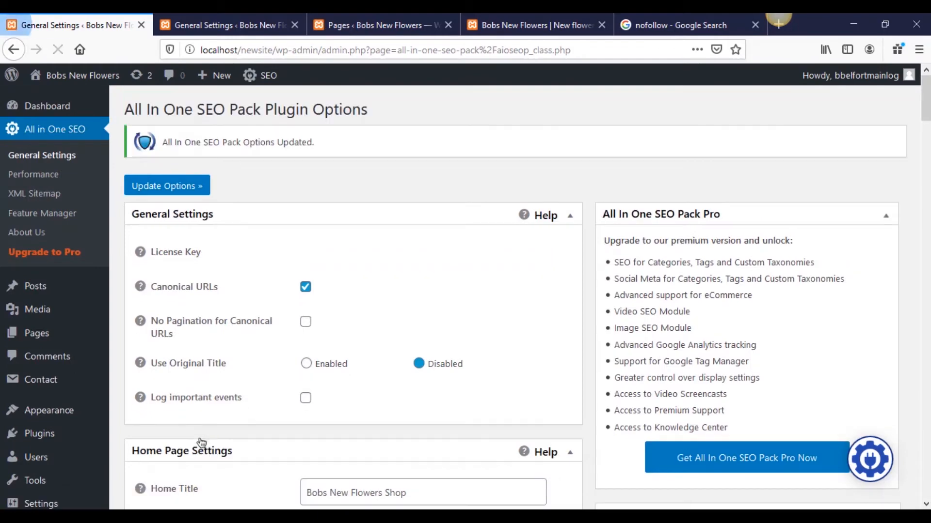
Step: Compare the saved Home Title with the title of the reloaded site front page, and return to the plugin settings
{"action": "scroll", "coordinate": [248, 396], "scroll_direction": "down", "scroll_amount": 7}
{"action": "scroll", "coordinate": [274, 402], "scroll_direction": "up", "scroll_amount": 3}
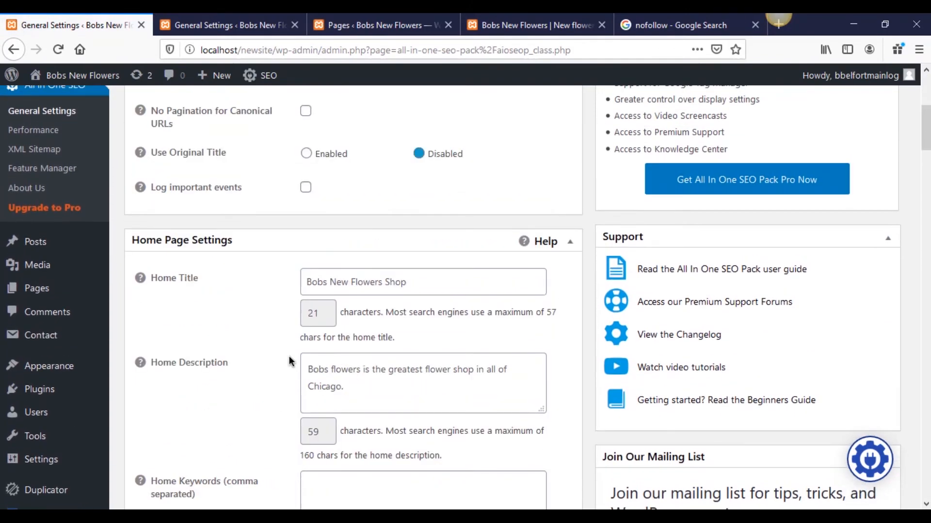
{"action": "left_click", "coordinate": [527, 16]}
{"action": "left_click", "coordinate": [55, 51]}
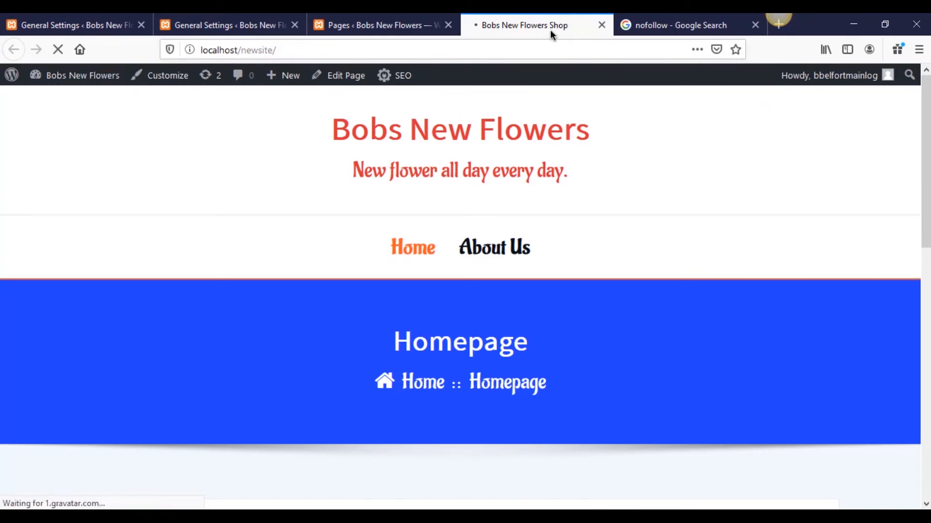
{"action": "left_click", "coordinate": [97, 27]}
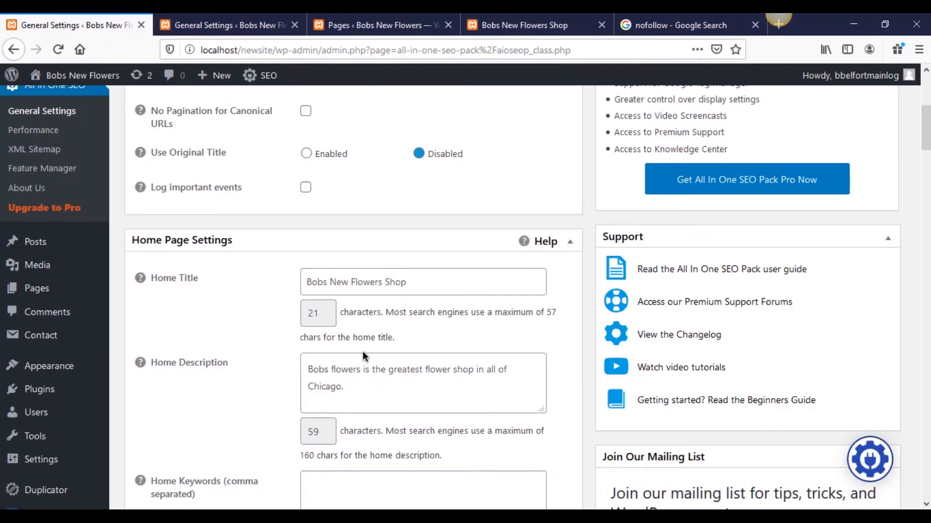
Step: Close the WordPress General Settings page and open the About Us page for editing at its All In One SEO Pack section
{"action": "left_click", "coordinate": [228, 25]}
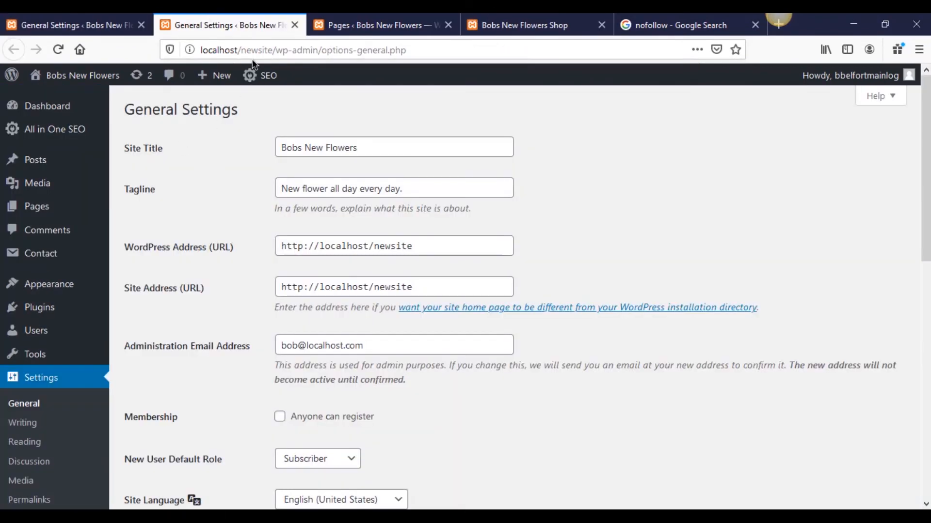
{"action": "left_click", "coordinate": [294, 25]}
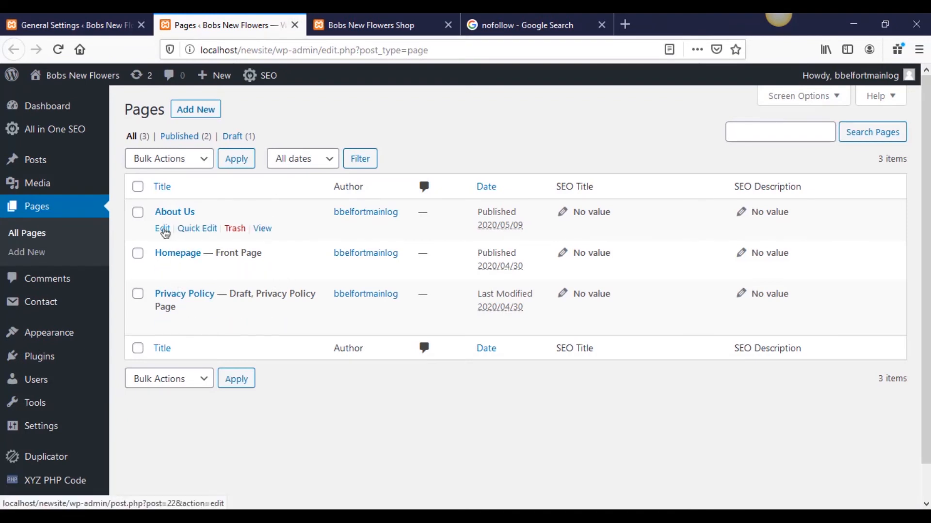
{"action": "left_click", "coordinate": [164, 229]}
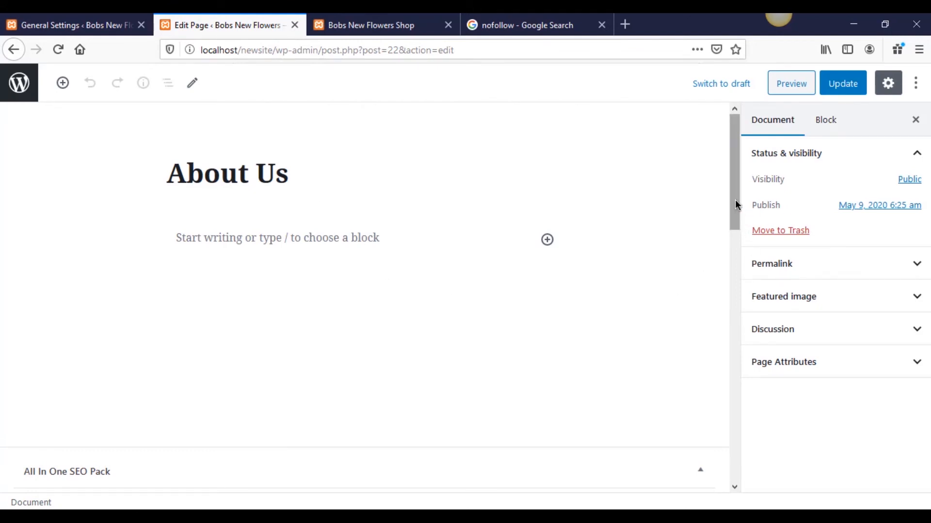
{"action": "left_click_drag", "start_coordinate": [733, 130], "coordinate": [758, 263]}
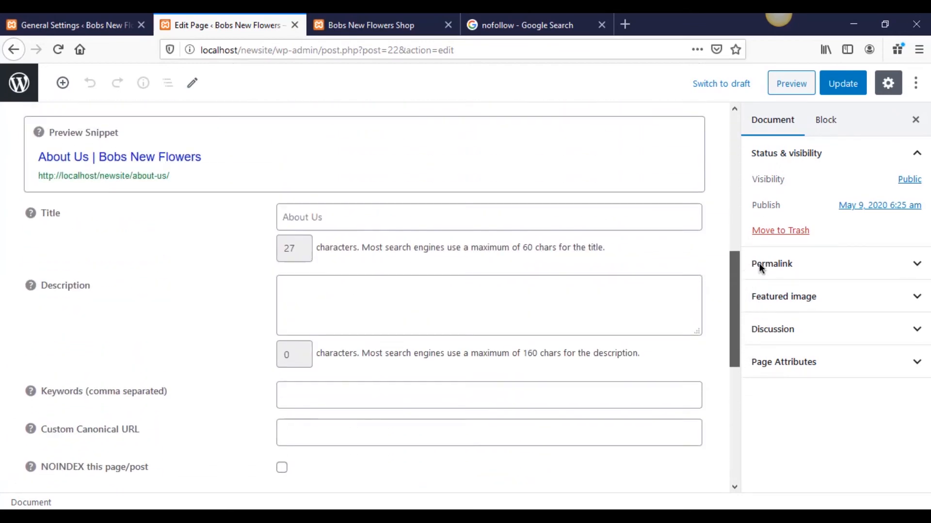
Step: Examine the Title, Description and Keywords fields in the About Us page's SEO section and compare them with the page heading
{"action": "left_click", "coordinate": [405, 215]}
{"action": "left_click", "coordinate": [269, 226]}
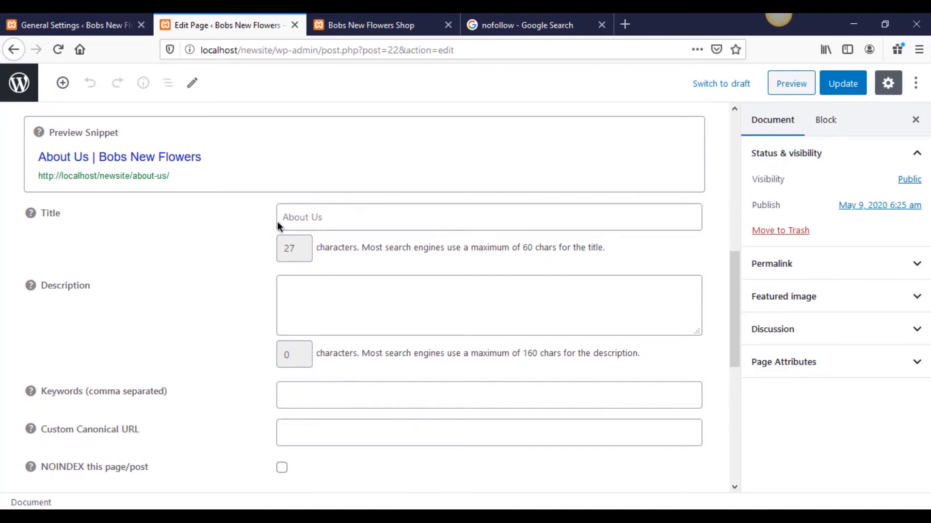
{"action": "left_click", "coordinate": [333, 215]}
{"action": "scroll", "coordinate": [156, 262], "scroll_direction": "up", "scroll_amount": 8}
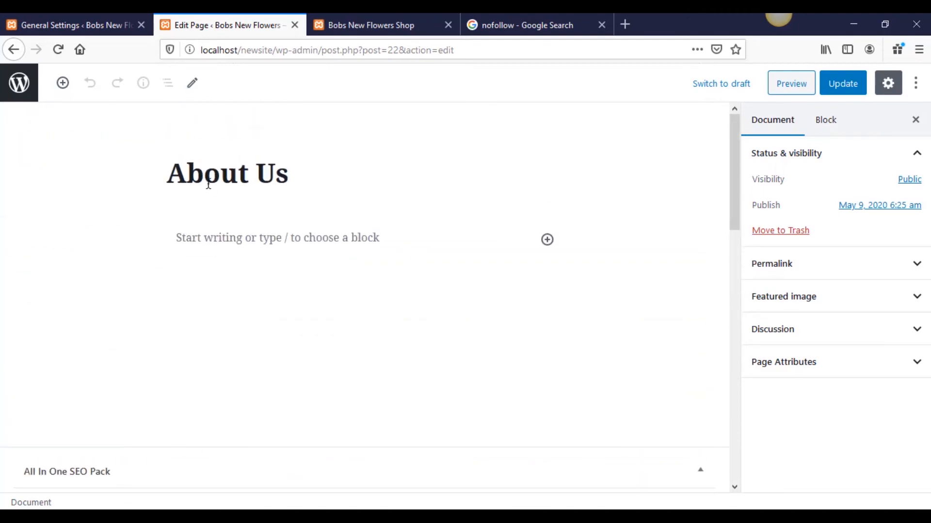
{"action": "scroll", "coordinate": [200, 217], "scroll_direction": "down", "scroll_amount": 2}
{"action": "scroll", "coordinate": [200, 218], "scroll_direction": "down", "scroll_amount": 8}
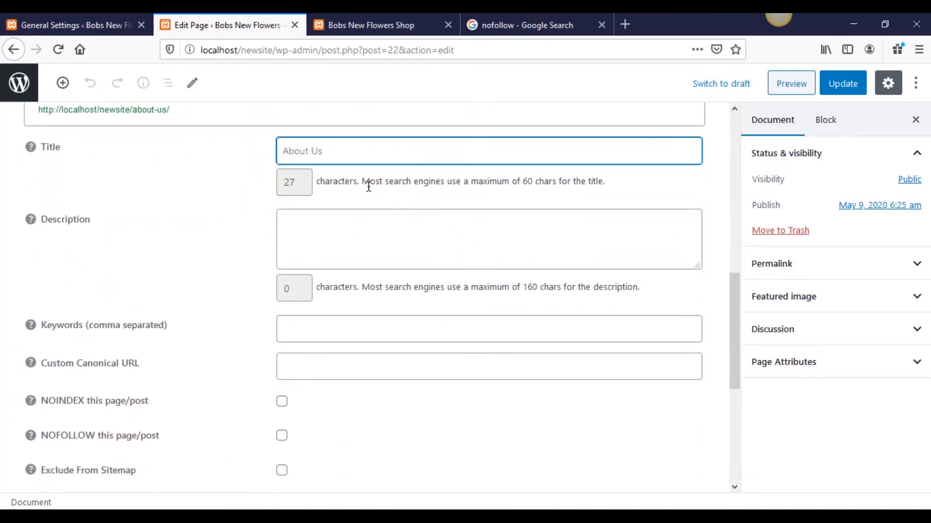
{"action": "left_click", "coordinate": [356, 219]}
{"action": "left_click", "coordinate": [355, 219]}
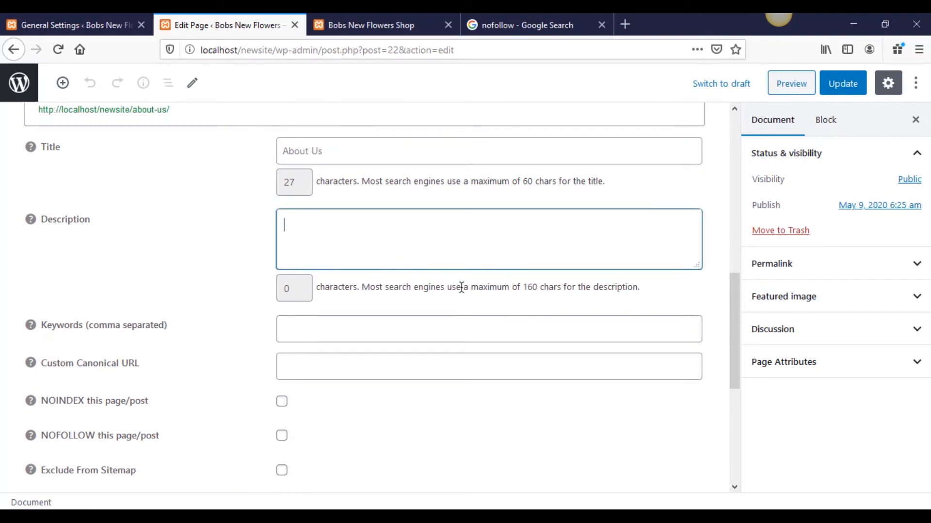
{"action": "left_click", "coordinate": [343, 337]}
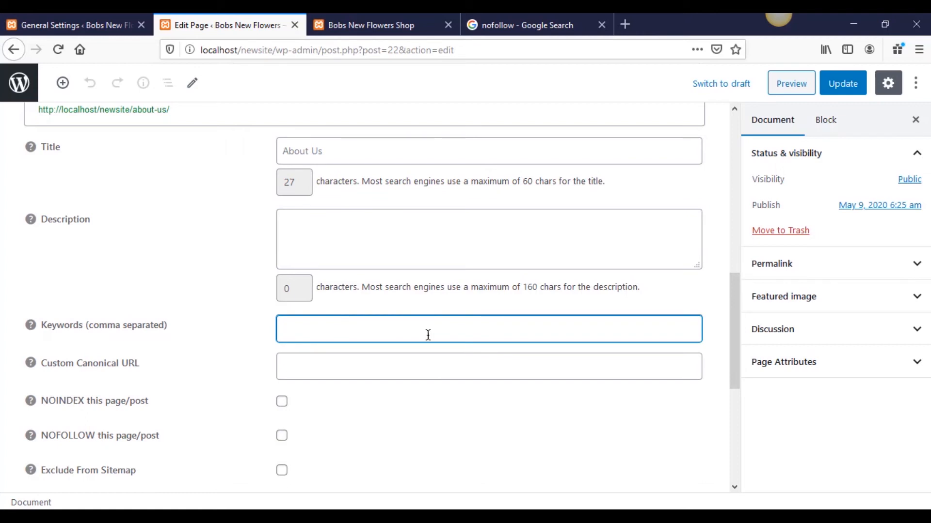
{"action": "left_click", "coordinate": [258, 342]}
{"action": "left_click", "coordinate": [283, 329]}
{"action": "left_click", "coordinate": [274, 340]}
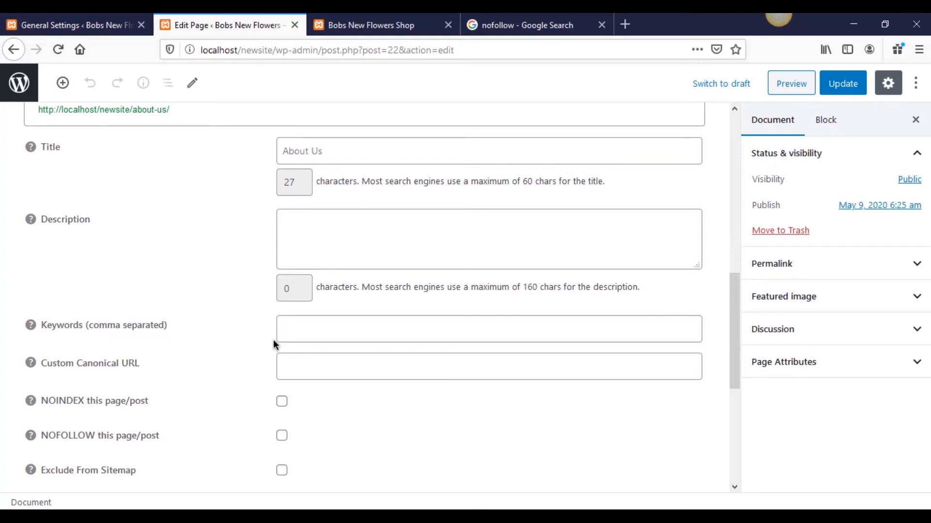
Step: Review the About Us page's Custom Canonical URL, NOINDEX, NOFOLLOW, sitemap and disable options, along with its Sidebar Layout
{"action": "scroll", "coordinate": [272, 339], "scroll_direction": "down", "scroll_amount": 2}
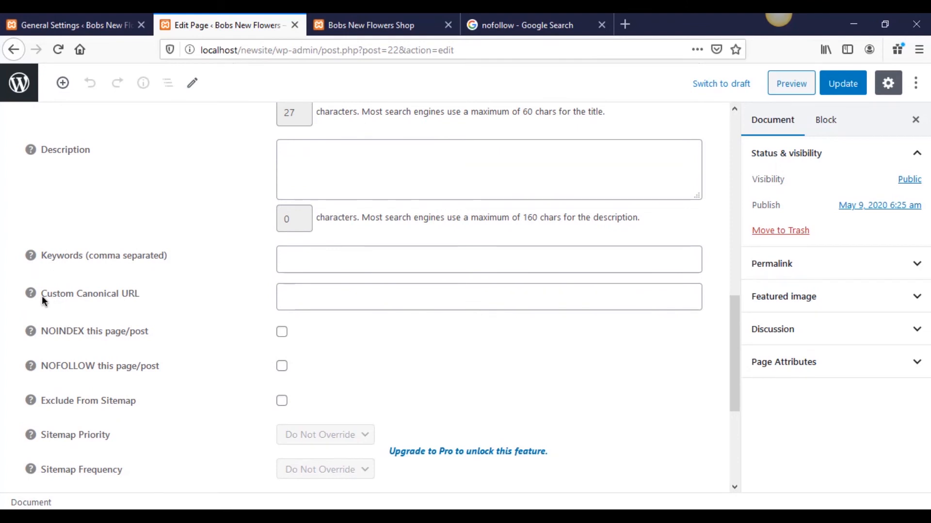
{"action": "mouse_move", "coordinate": [38, 298]}
{"action": "scroll", "coordinate": [128, 368], "scroll_direction": "down", "scroll_amount": 3}
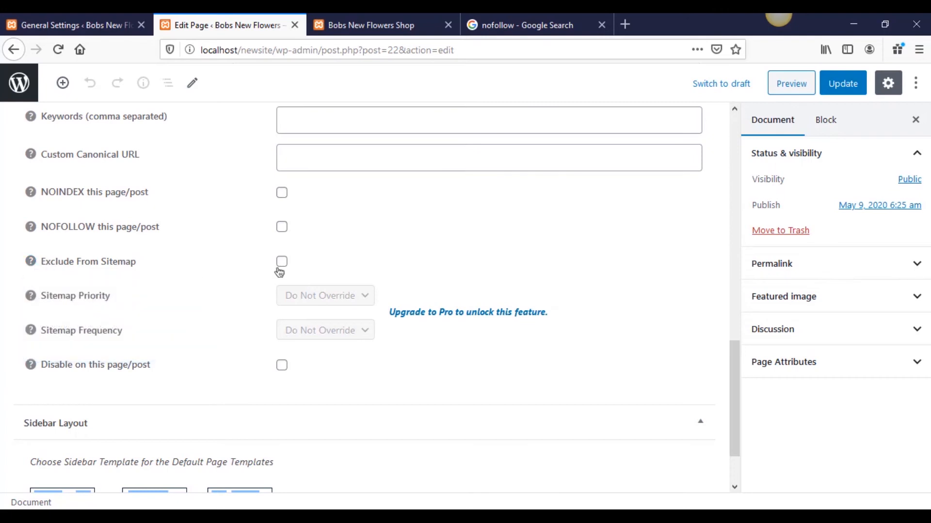
{"action": "scroll", "coordinate": [194, 296], "scroll_direction": "down", "scroll_amount": 2}
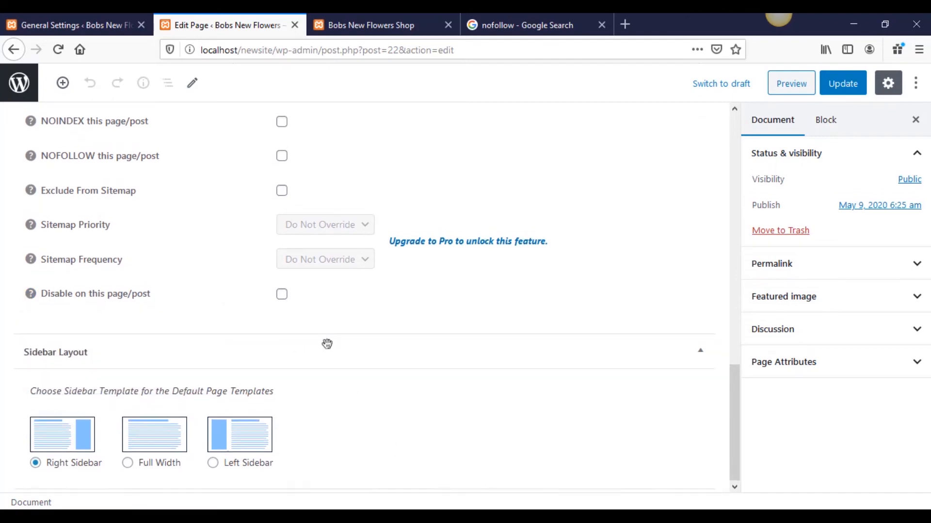
{"action": "scroll", "coordinate": [327, 344], "scroll_direction": "up", "scroll_amount": 12}
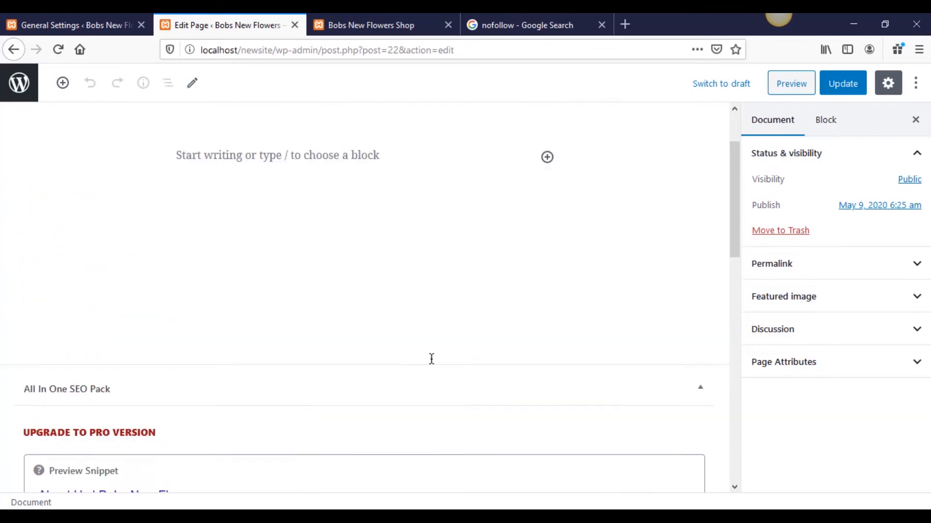
Step: Return to the plugin settings and review the Performance page's memory limit, execution time, Force Rewrites and System Status sections
{"action": "scroll", "coordinate": [433, 374], "scroll_direction": "up", "scroll_amount": 2}
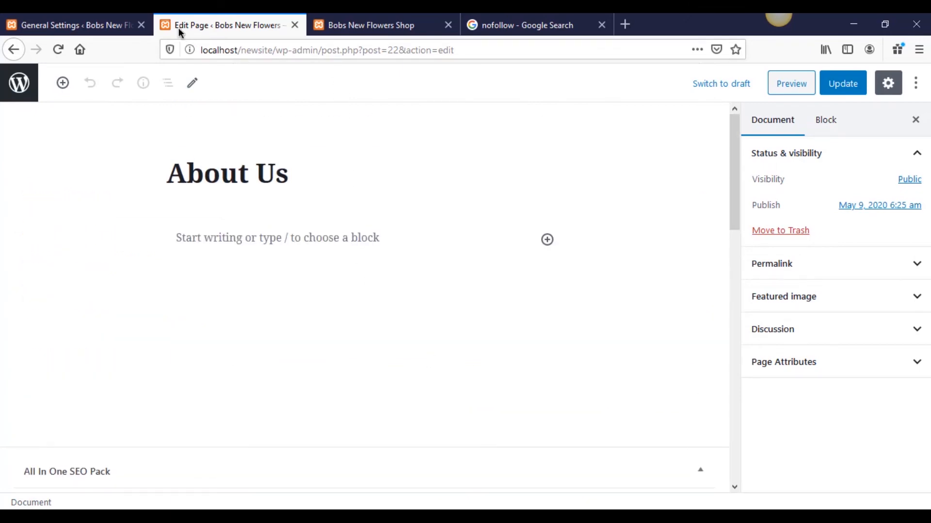
{"action": "left_click", "coordinate": [103, 14]}
{"action": "scroll", "coordinate": [118, 255], "scroll_direction": "up", "scroll_amount": 6}
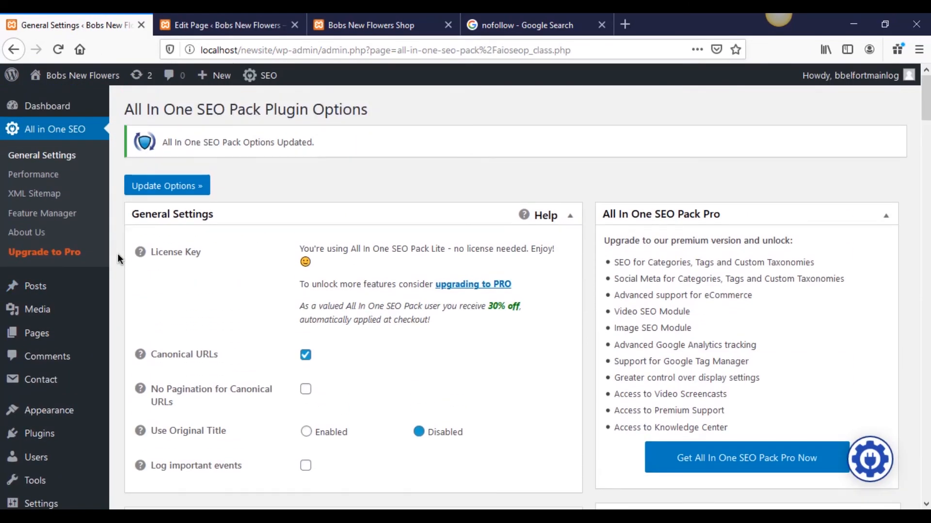
{"action": "left_click", "coordinate": [52, 180]}
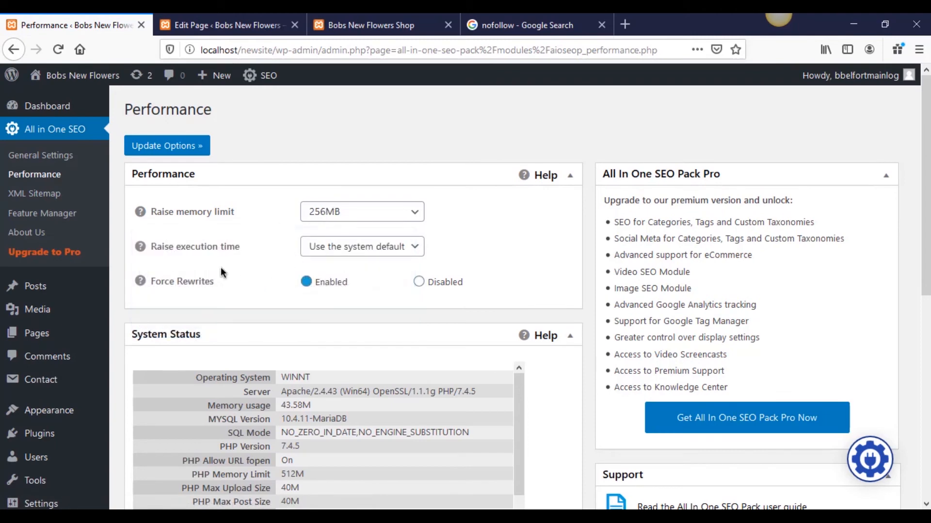
{"action": "scroll", "coordinate": [120, 251], "scroll_direction": "down", "scroll_amount": 5}
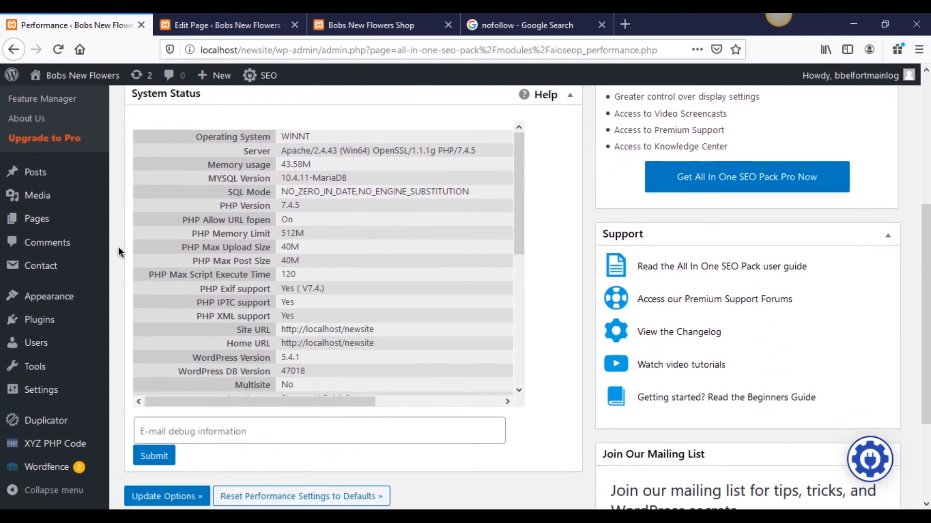
{"action": "scroll", "coordinate": [120, 251], "scroll_direction": "up", "scroll_amount": 5}
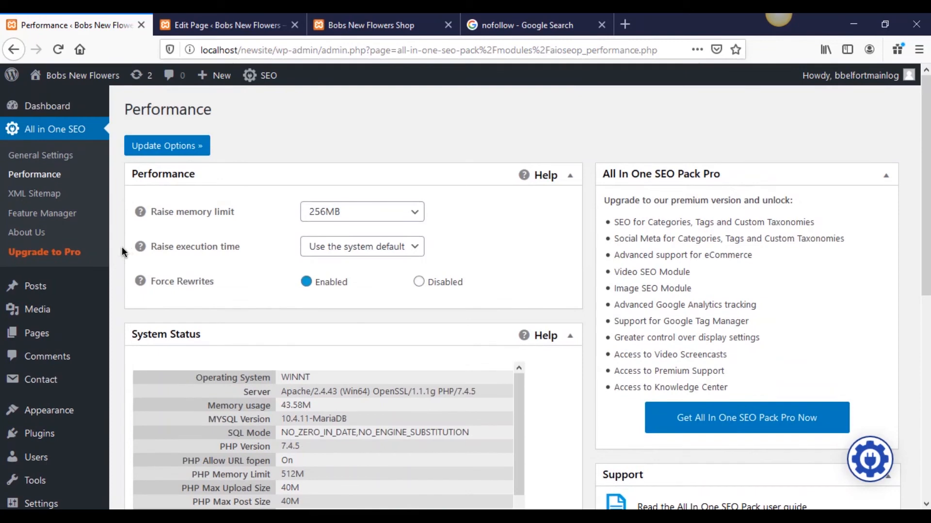
Step: Open the plugin's XML Sitemap settings and set Schedule Updates to Daily
{"action": "left_click", "coordinate": [55, 193]}
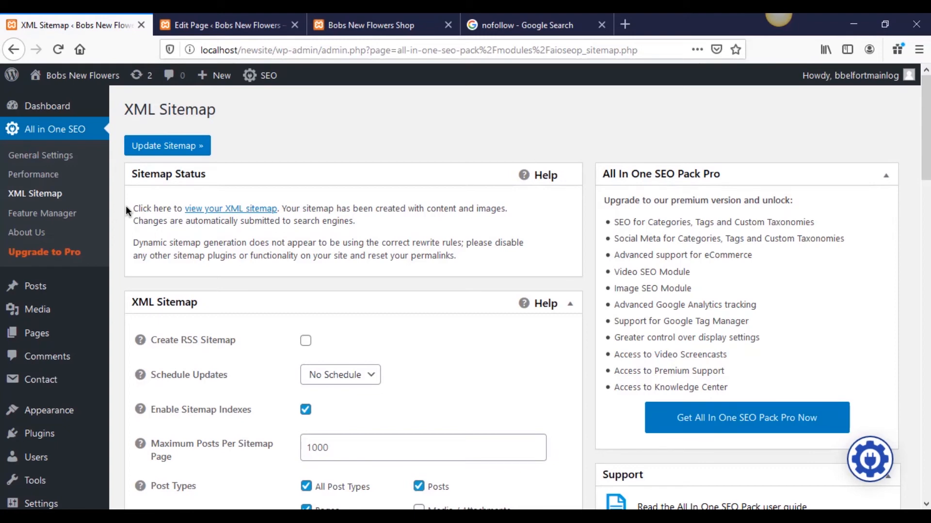
{"action": "scroll", "coordinate": [127, 208], "scroll_direction": "down", "scroll_amount": 3}
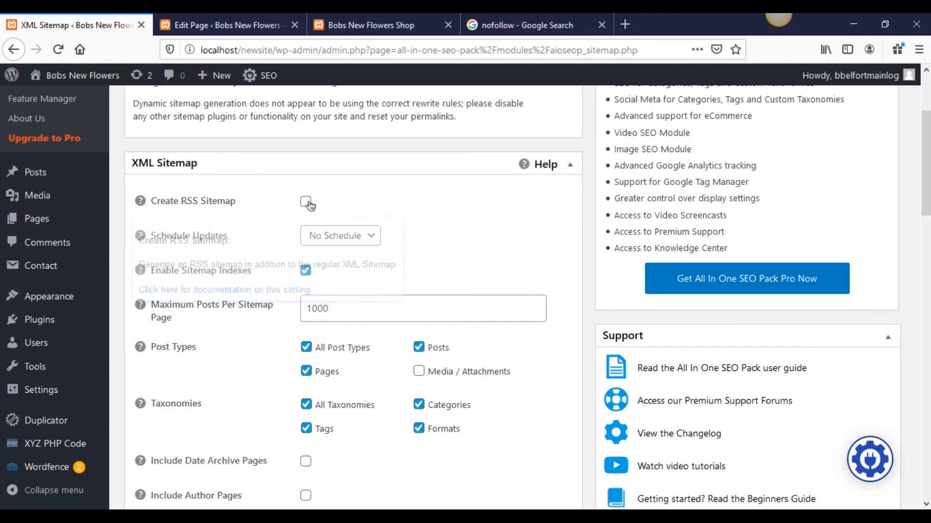
{"action": "scroll", "coordinate": [233, 214], "scroll_direction": "down", "scroll_amount": 3}
{"action": "scroll", "coordinate": [192, 227], "scroll_direction": "up", "scroll_amount": 3}
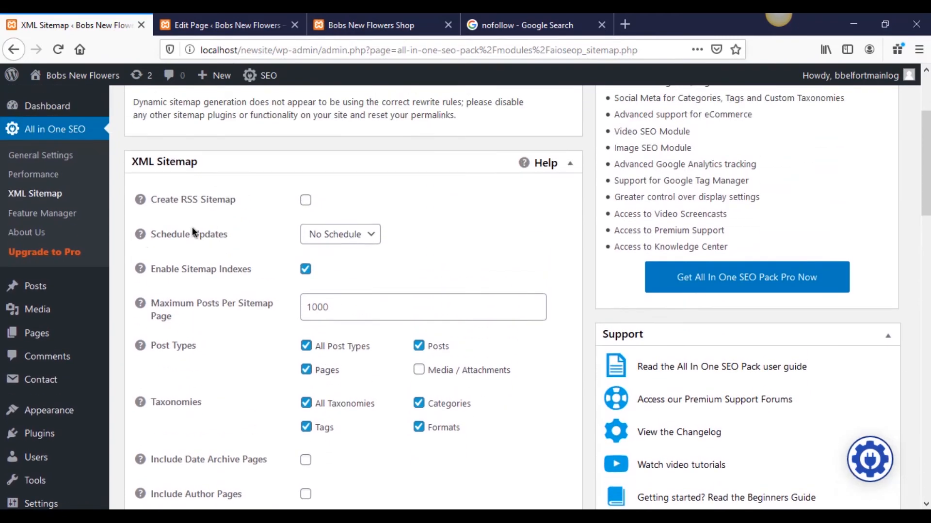
{"action": "left_click", "coordinate": [346, 235]}
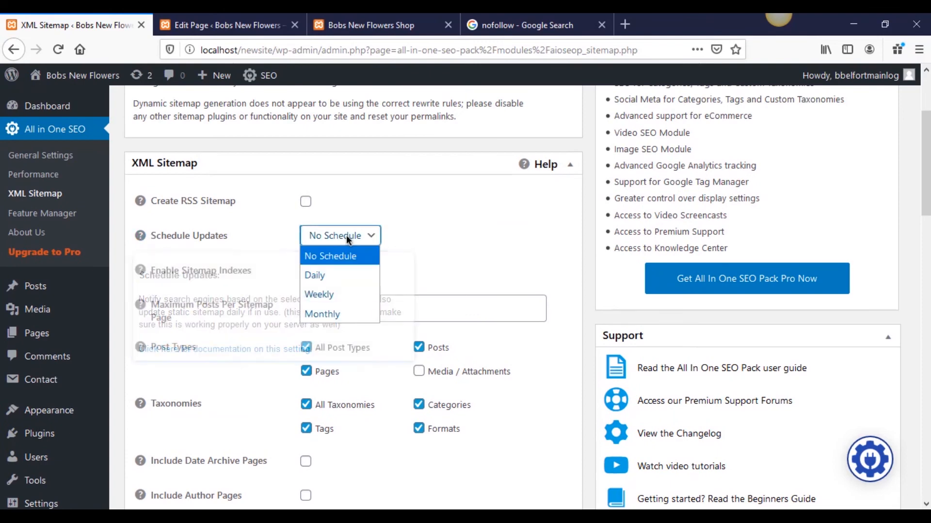
{"action": "left_click", "coordinate": [333, 273]}
Step: Review the remaining sitemap options, including Additional Pages and Excluded Items, and save the sitemap settings
{"action": "scroll", "coordinate": [423, 234], "scroll_direction": "down", "scroll_amount": 3}
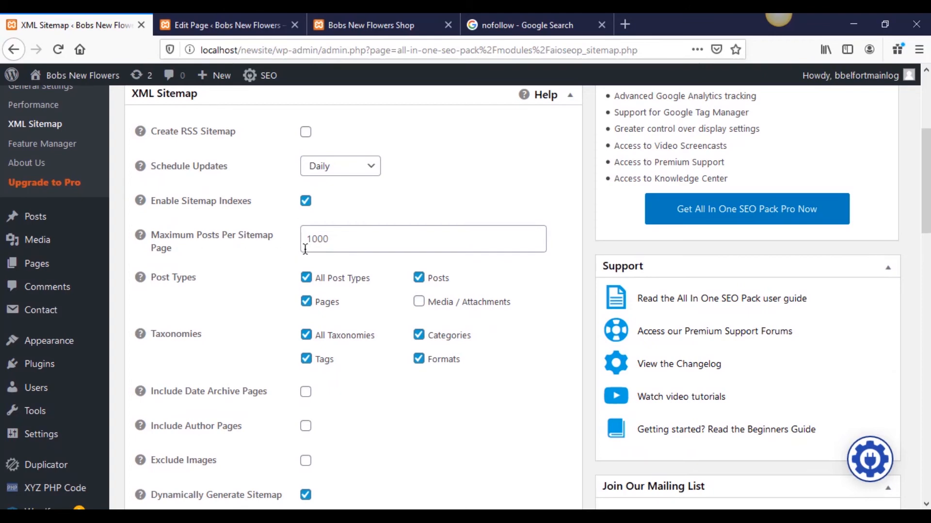
{"action": "scroll", "coordinate": [288, 320], "scroll_direction": "down", "scroll_amount": 3}
{"action": "scroll", "coordinate": [290, 326], "scroll_direction": "down", "scroll_amount": 3}
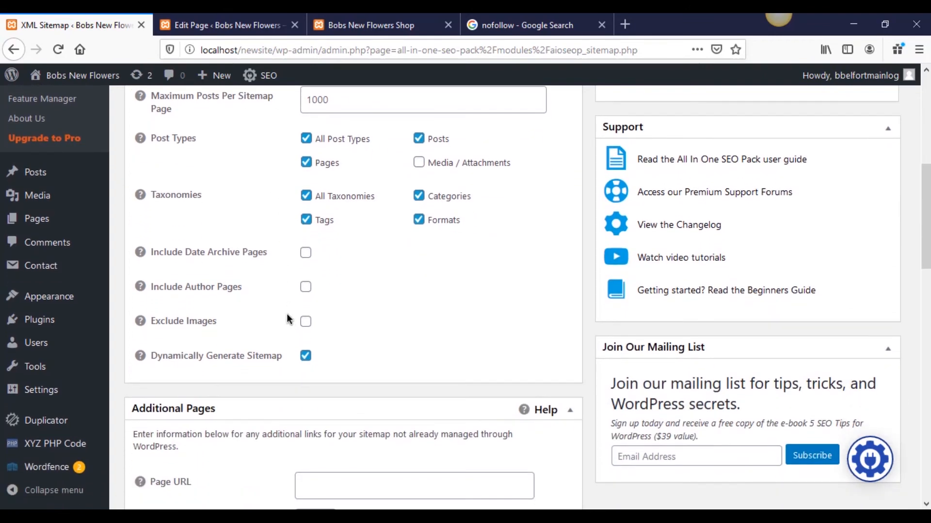
{"action": "scroll", "coordinate": [280, 298], "scroll_direction": "down", "scroll_amount": 9}
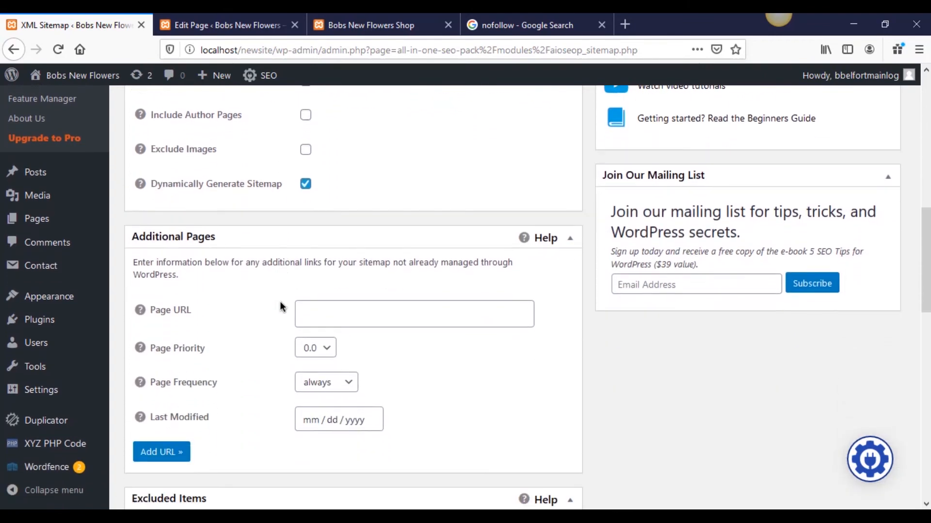
{"action": "scroll", "coordinate": [277, 311], "scroll_direction": "down", "scroll_amount": 20}
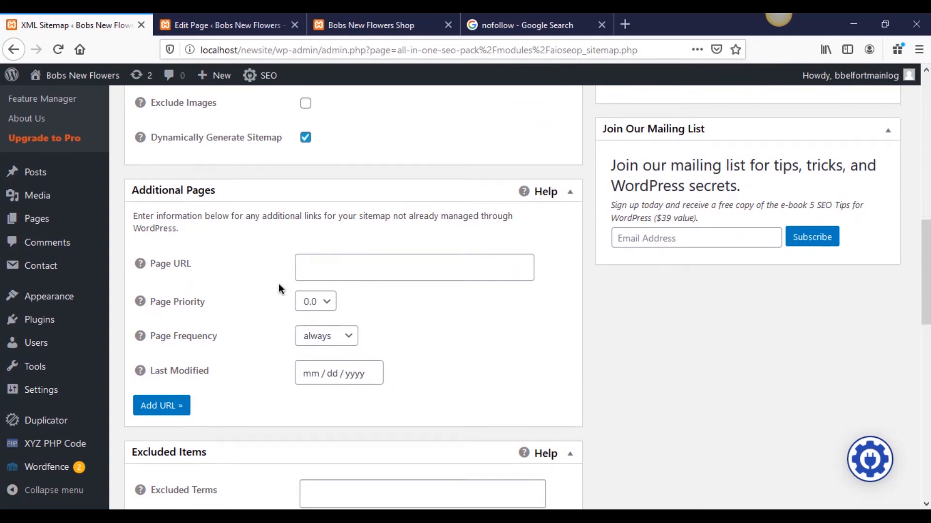
{"action": "left_click", "coordinate": [177, 429]}
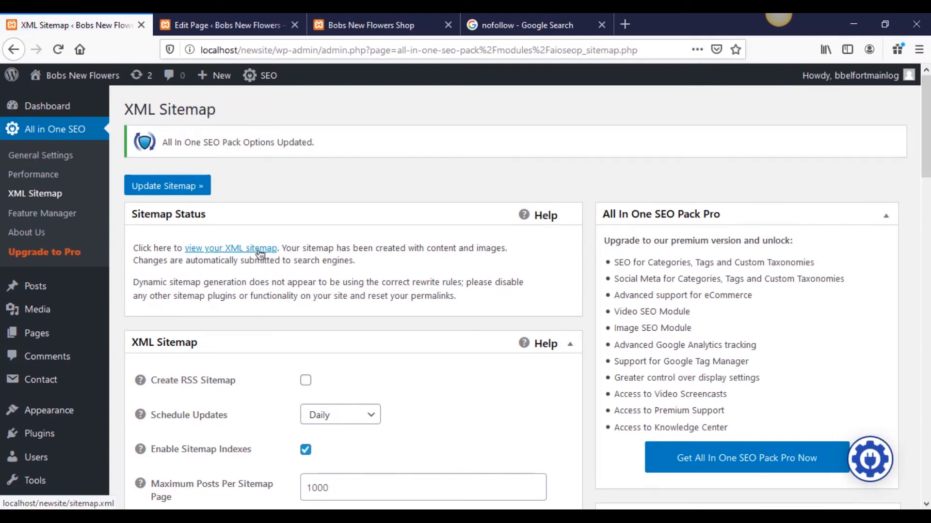
Step: View the site's generated XML sitemap in a separate browser tab, and close that tab after checking it
{"action": "right_click", "coordinate": [252, 249]}
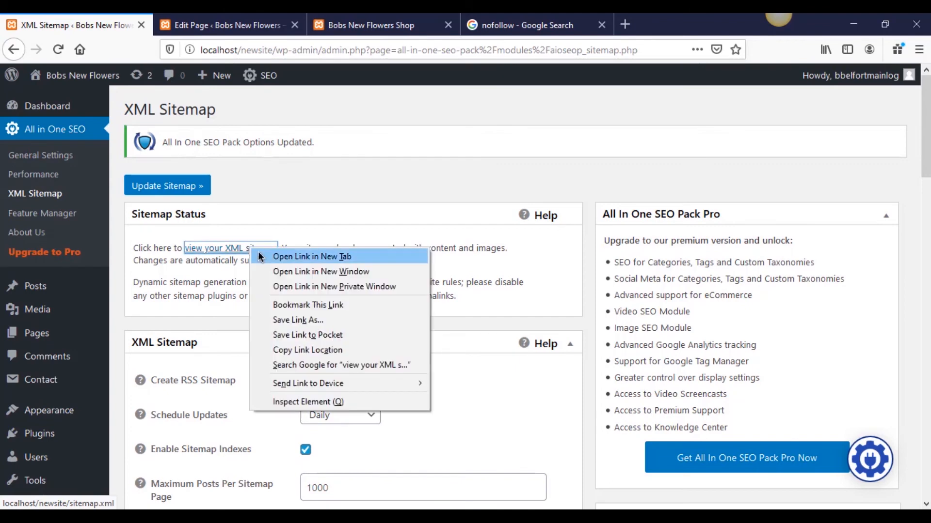
{"action": "left_click", "coordinate": [271, 257]}
{"action": "left_click", "coordinate": [243, 25]}
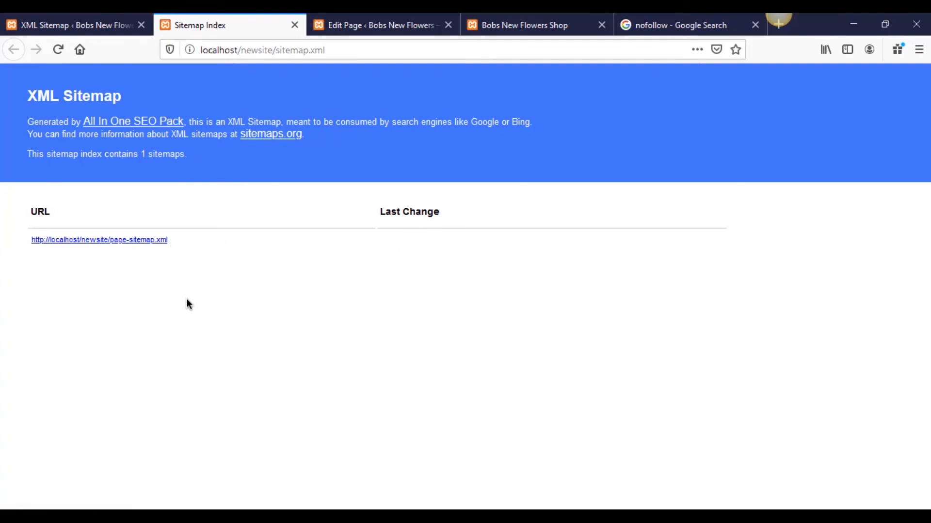
{"action": "left_click", "coordinate": [291, 24]}
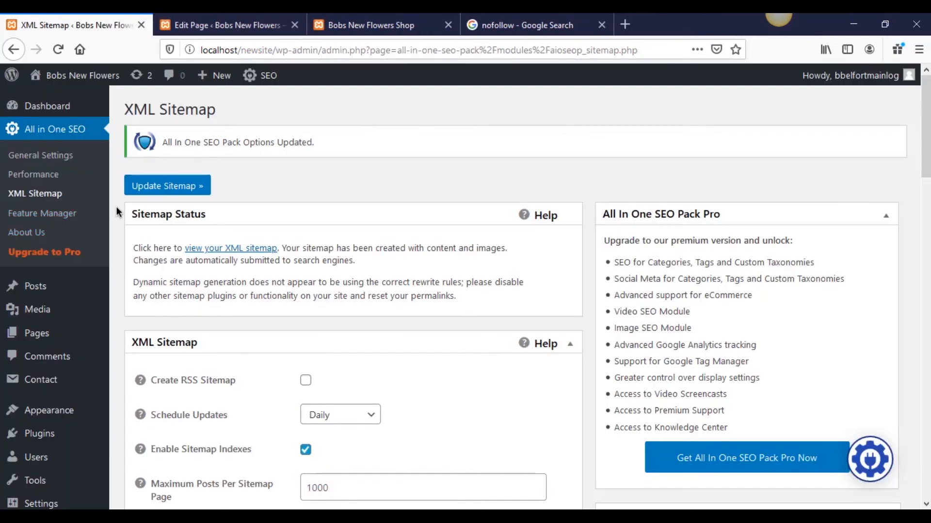
Step: Activate the Robots.txt feature in the plugin's Feature Manager and reload the plugin by opening its General Settings
{"action": "left_click", "coordinate": [66, 215]}
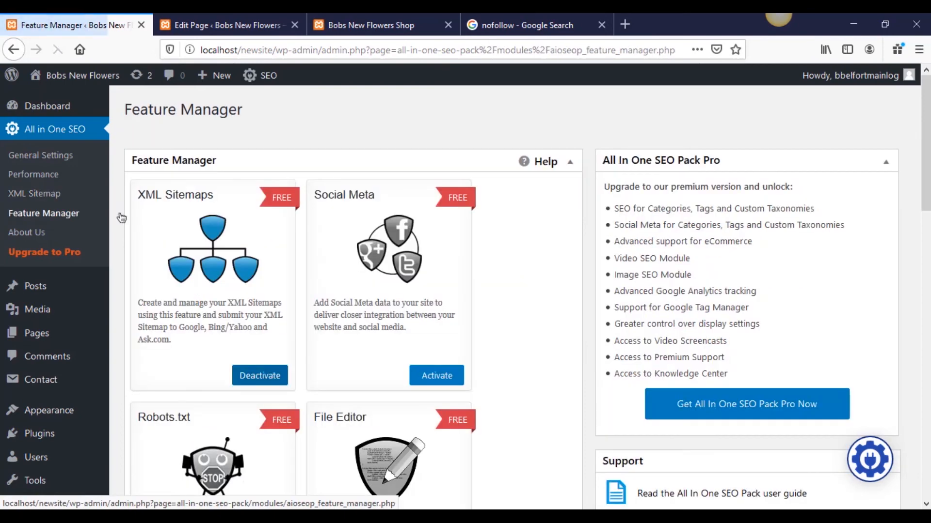
{"action": "scroll", "coordinate": [334, 264], "scroll_direction": "down", "scroll_amount": 3}
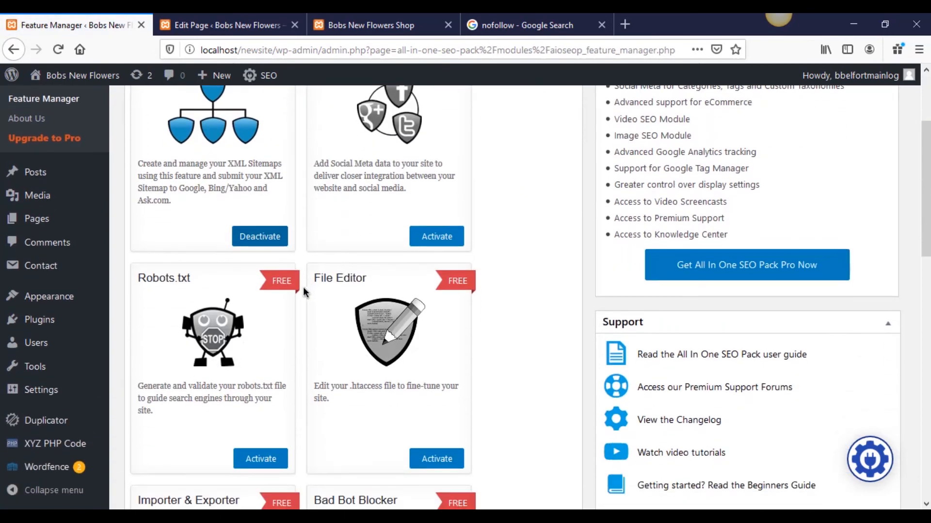
{"action": "left_click", "coordinate": [265, 460]}
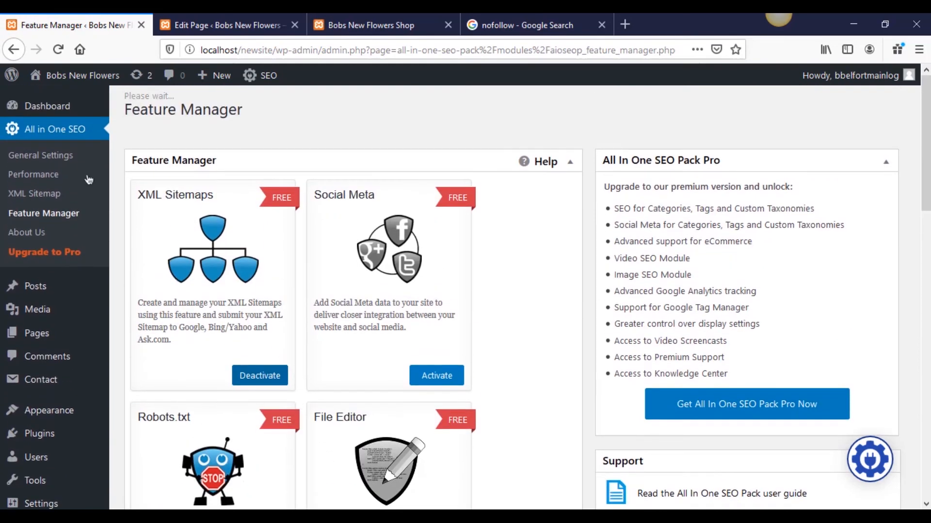
{"action": "left_click", "coordinate": [42, 156]}
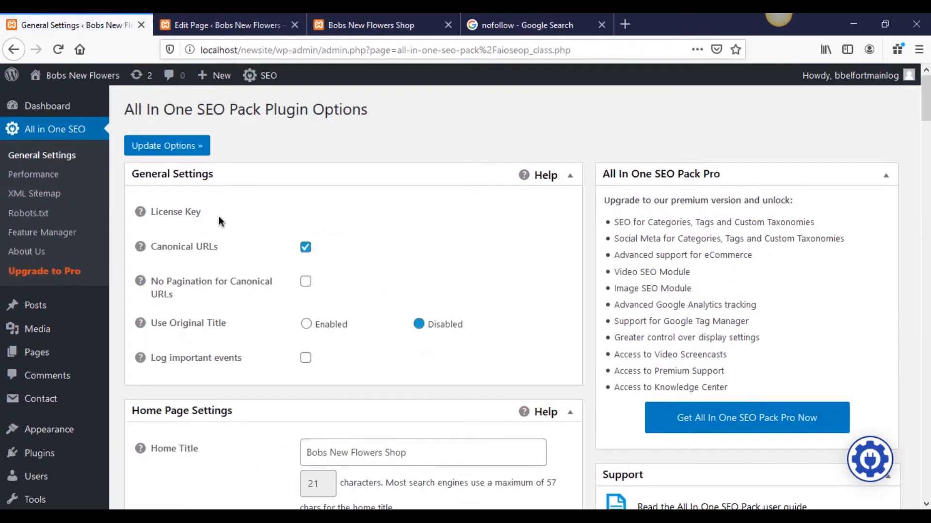
Step: Open the Robots.txt page and examine the rule builder and the preview of the current robots.txt rules
{"action": "left_click", "coordinate": [36, 215]}
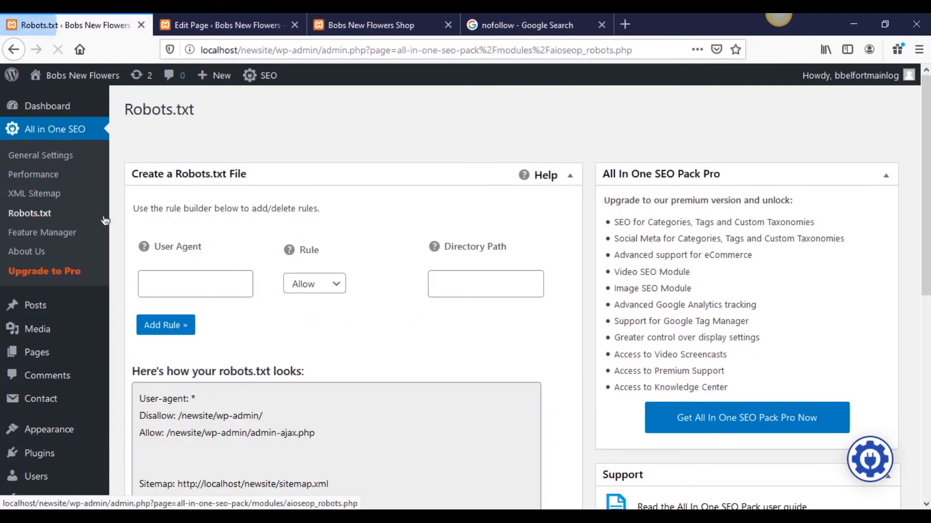
{"action": "scroll", "coordinate": [193, 241], "scroll_direction": "down", "scroll_amount": 3}
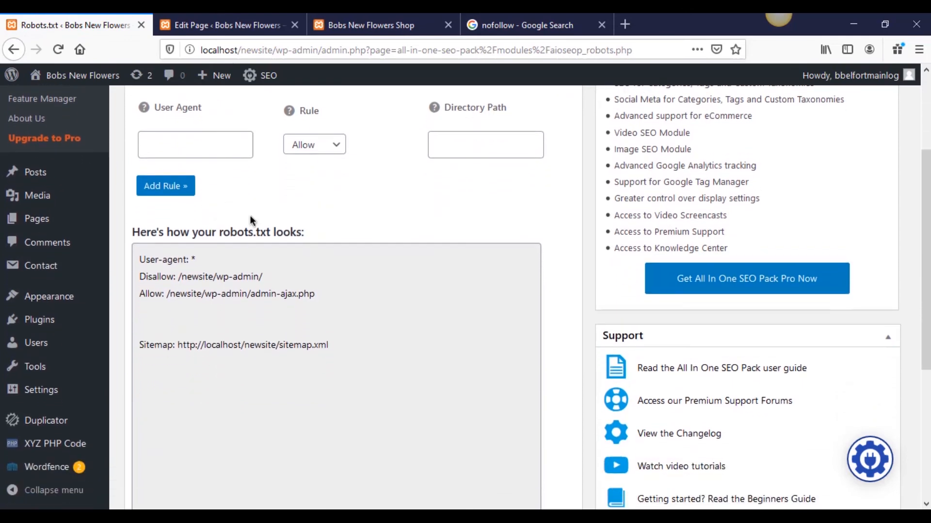
{"action": "scroll", "coordinate": [329, 194], "scroll_direction": "down", "scroll_amount": 1}
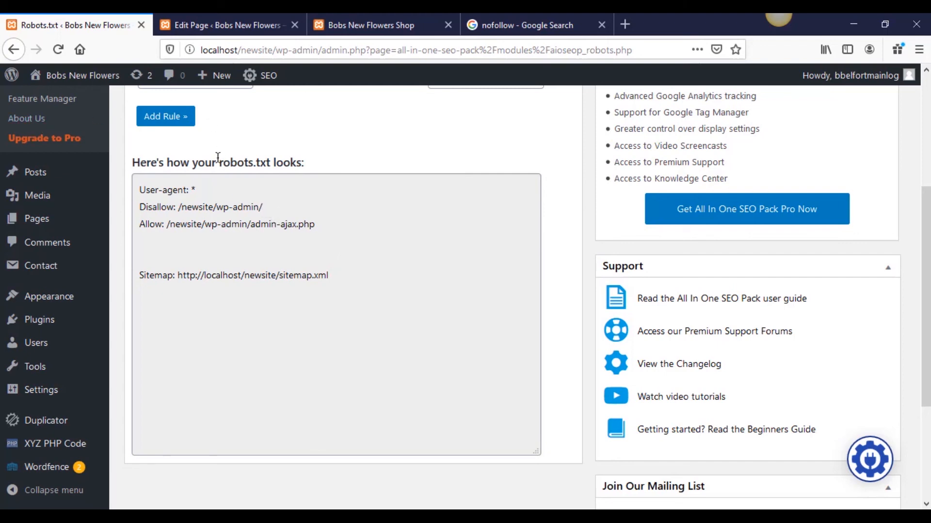
{"action": "scroll", "coordinate": [218, 157], "scroll_direction": "up", "scroll_amount": 3}
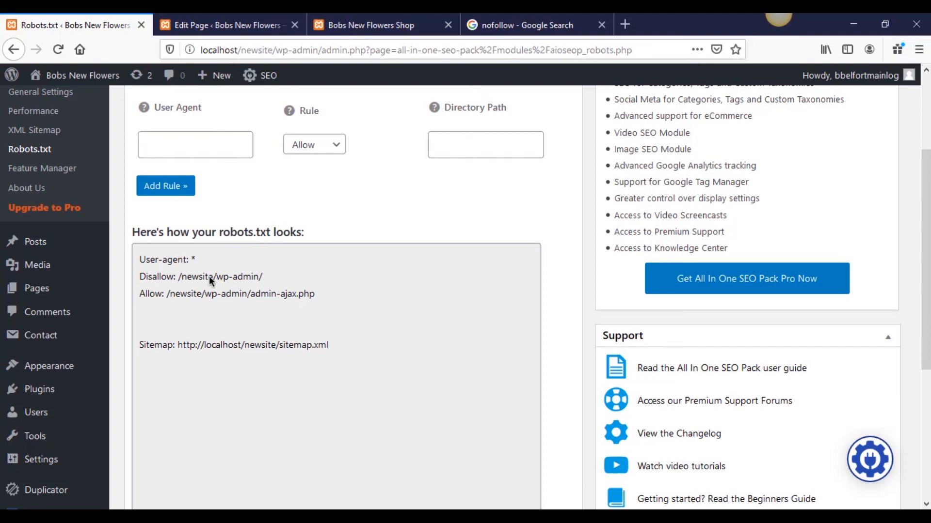
{"action": "scroll", "coordinate": [209, 275], "scroll_direction": "up", "scroll_amount": 3}
Step: Reopen the plugin's General Settings and review the Home Page Settings for title, description and keywords
{"action": "left_click", "coordinate": [62, 156]}
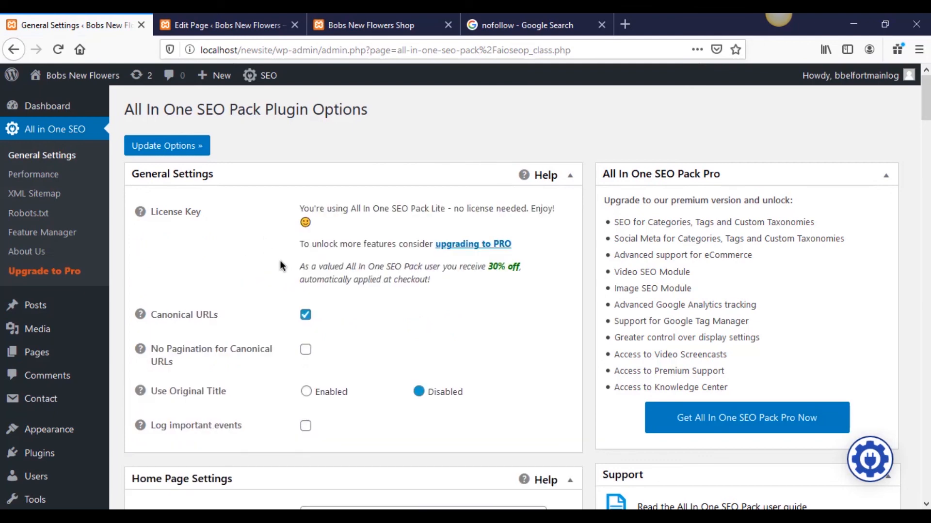
{"action": "scroll", "coordinate": [215, 211], "scroll_direction": "down", "scroll_amount": 3}
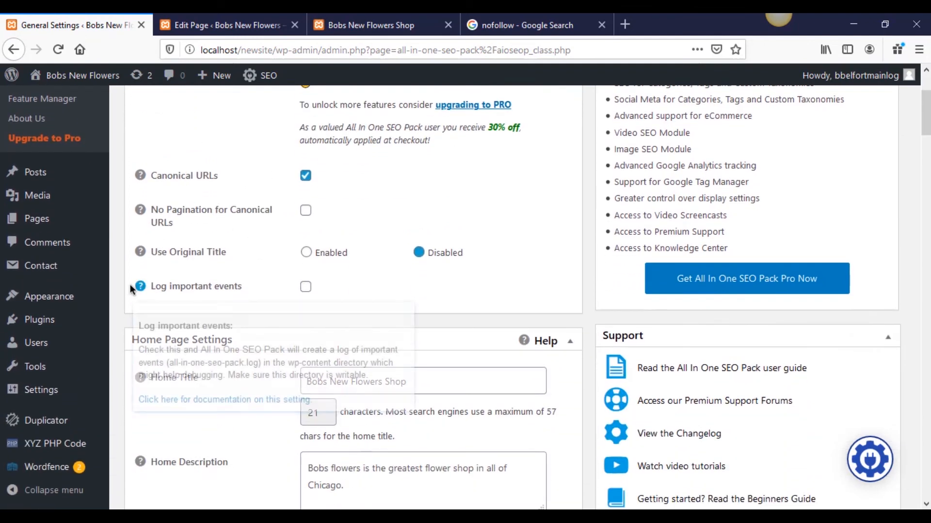
{"action": "scroll", "coordinate": [129, 285], "scroll_direction": "down", "scroll_amount": 3}
{"action": "scroll", "coordinate": [129, 286], "scroll_direction": "down", "scroll_amount": 3}
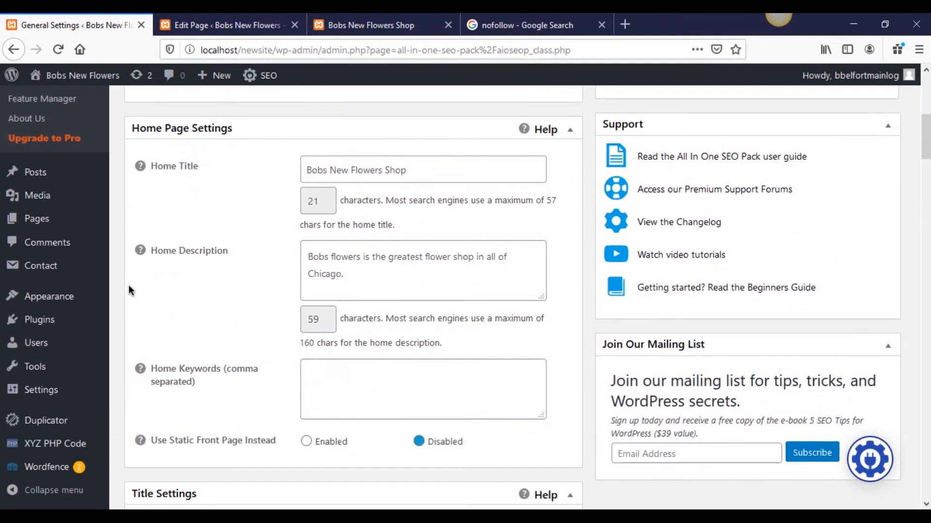
{"action": "scroll", "coordinate": [129, 286], "scroll_direction": "up", "scroll_amount": 5}
Step: Switch to the About Us page editor and revisit the Title and Description fields in its All In One SEO Pack section
{"action": "left_click", "coordinate": [251, 20]}
{"action": "scroll", "coordinate": [179, 286], "scroll_direction": "down", "scroll_amount": 9}
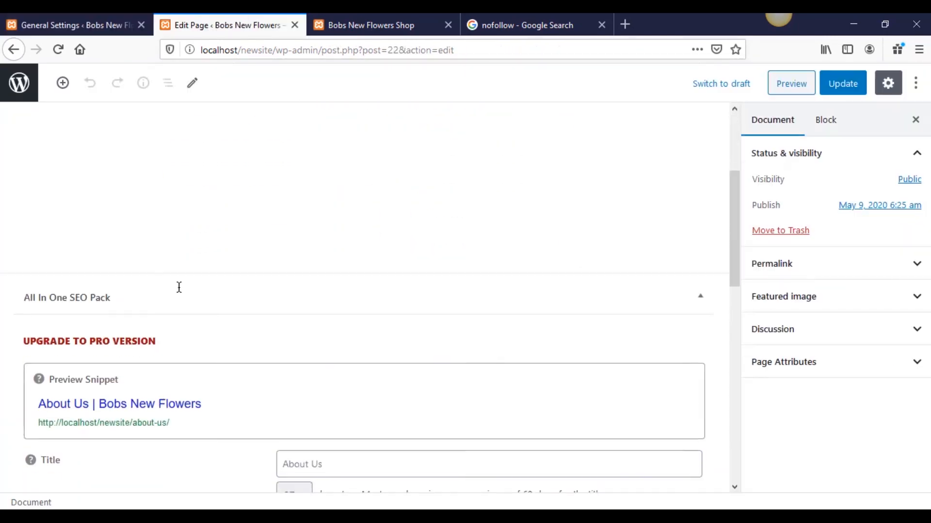
{"action": "left_click", "coordinate": [340, 221]}
{"action": "left_click", "coordinate": [346, 311]}
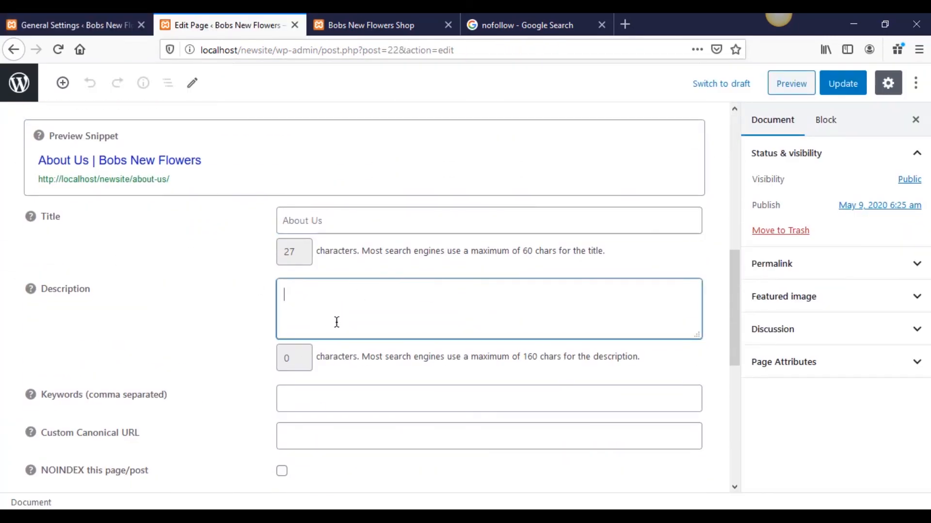
{"action": "left_click", "coordinate": [211, 327]}
{"action": "scroll", "coordinate": [220, 327], "scroll_direction": "down", "scroll_amount": 4}
{"action": "scroll", "coordinate": [219, 326], "scroll_direction": "up", "scroll_amount": 15}
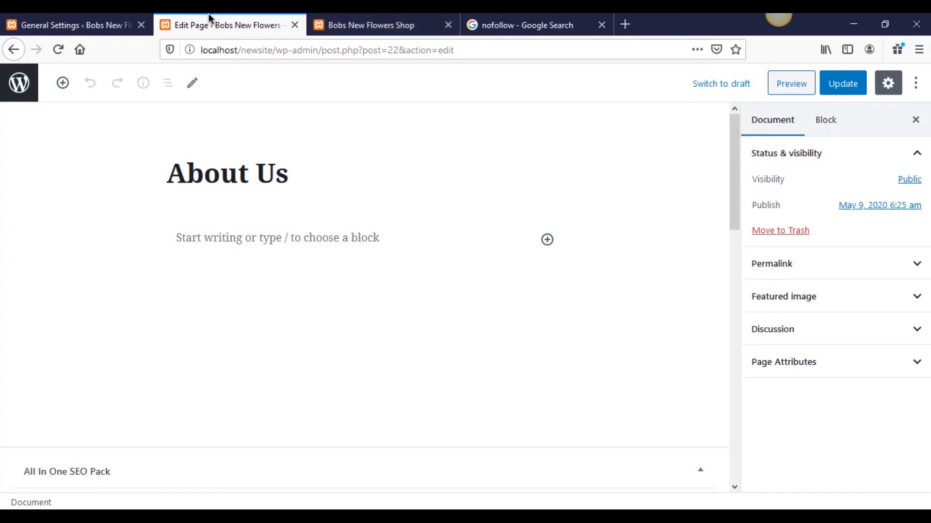
Step: Go back to the plugin's settings, reload General Settings and look over its first options
{"action": "left_click", "coordinate": [82, 24]}
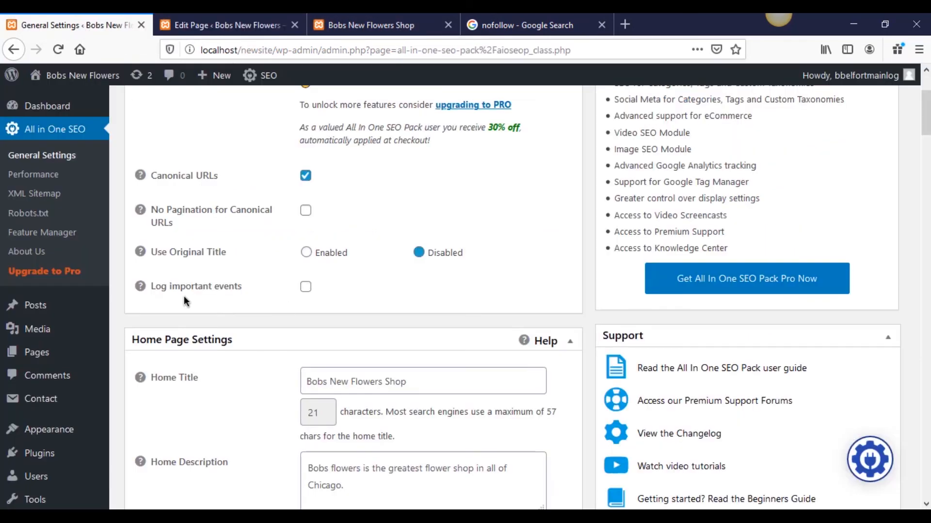
{"action": "scroll", "coordinate": [177, 296], "scroll_direction": "up", "scroll_amount": 3}
{"action": "left_click", "coordinate": [70, 163]}
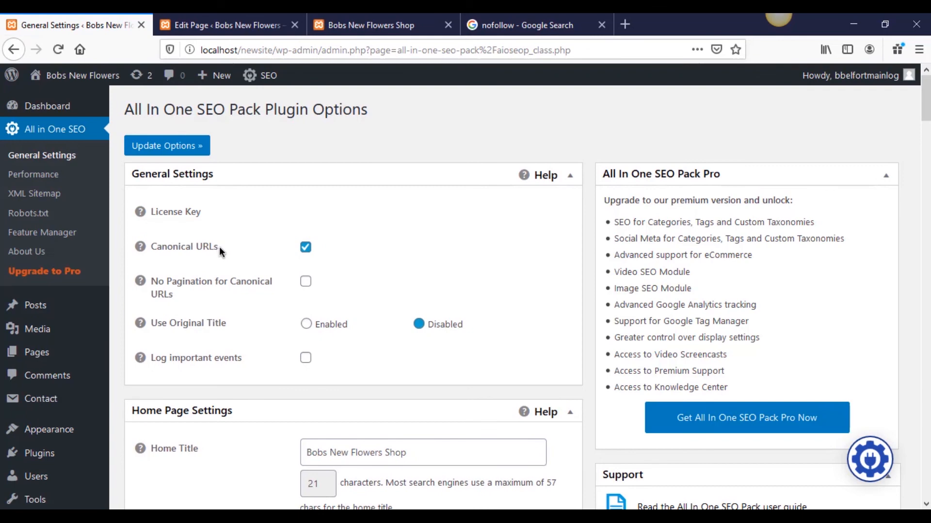
{"action": "scroll", "coordinate": [264, 257], "scroll_direction": "down", "scroll_amount": 1}
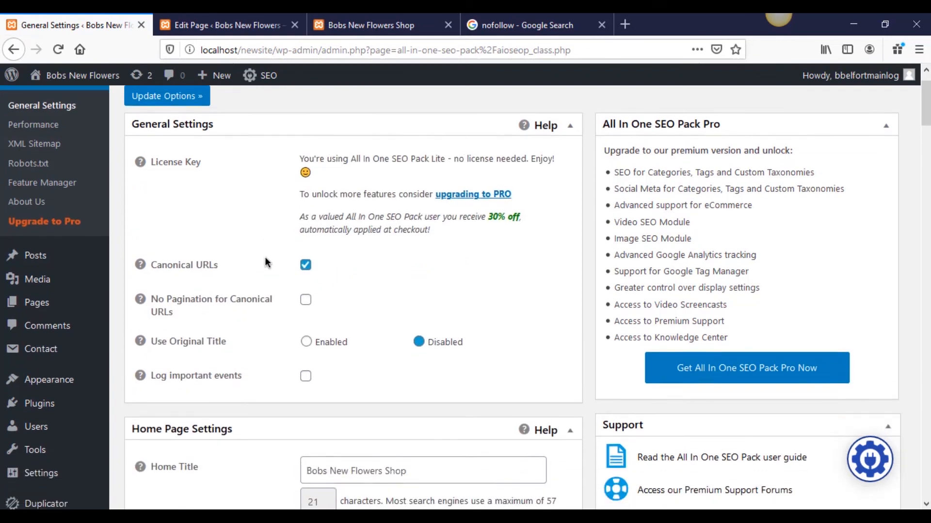
{"action": "scroll", "coordinate": [265, 257], "scroll_direction": "up", "scroll_amount": 1}
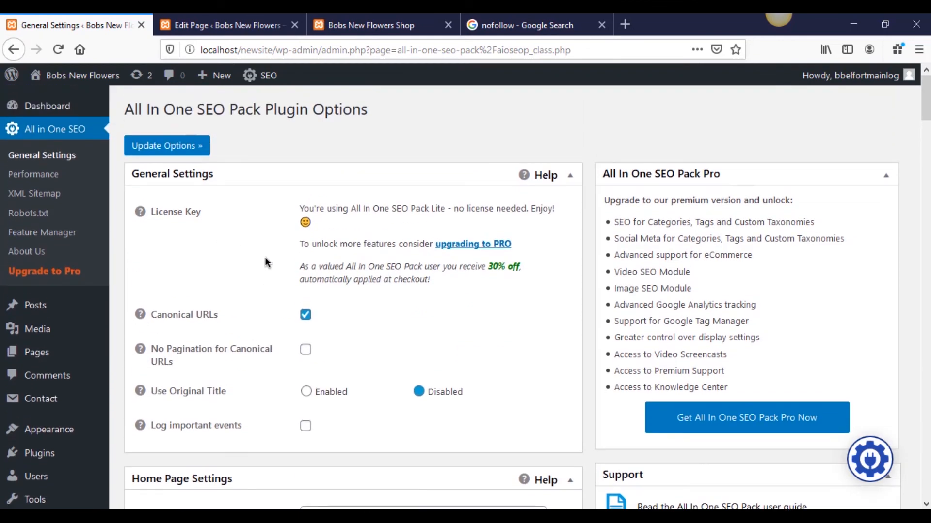